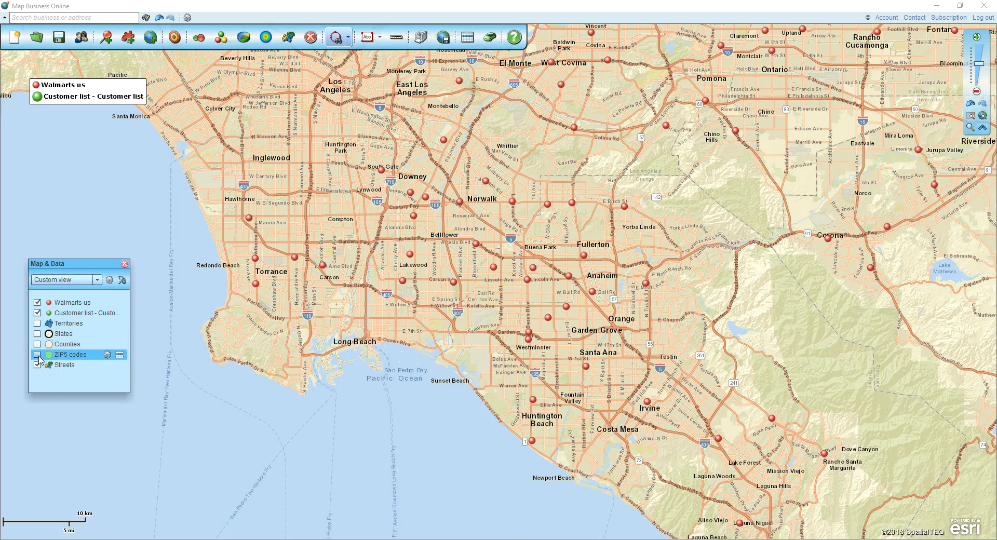
Display the ZIP5 codes layer on the map, and close and reopen the Map & Data window.
left_click(37, 356)
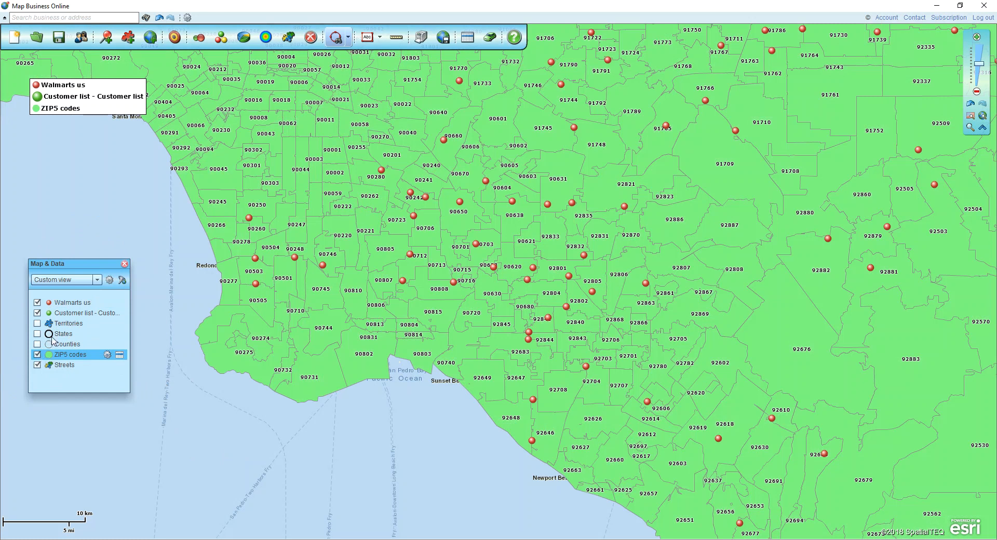
left_click(125, 265)
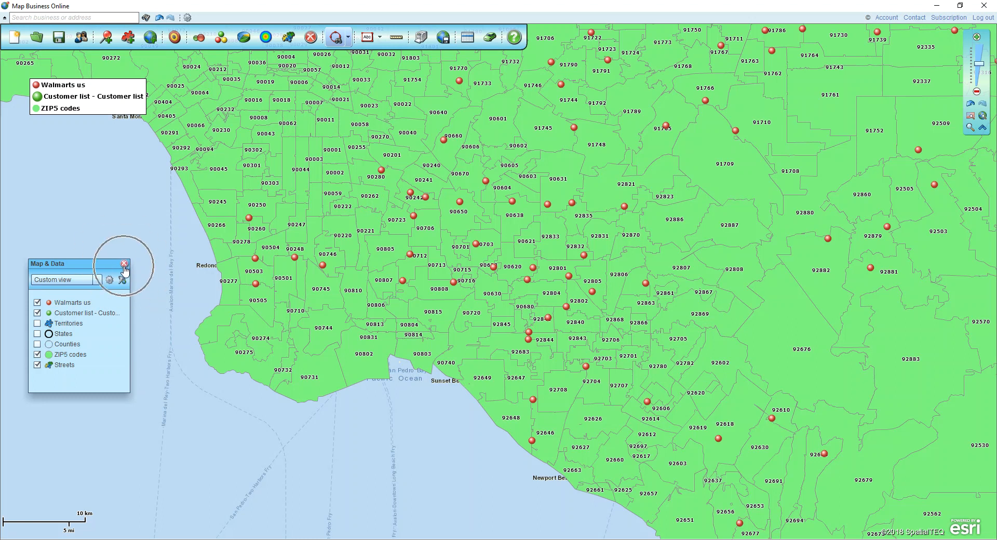
left_click(125, 264)
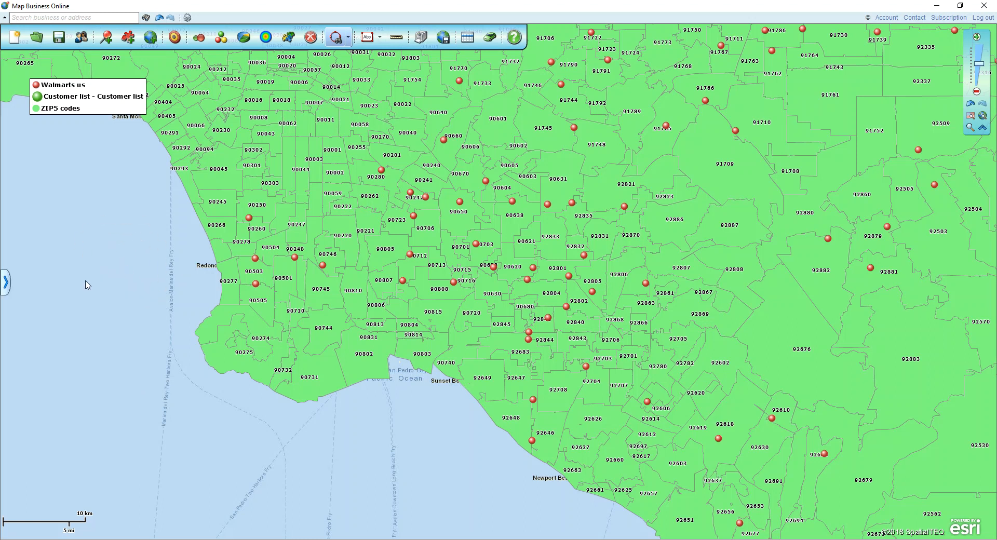
left_click(7, 283)
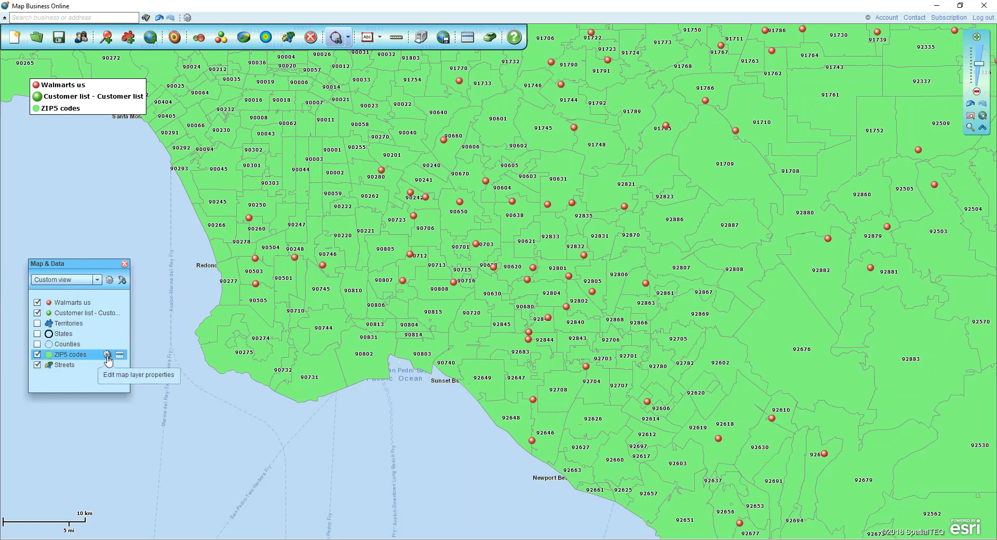
Set the ZIP5 codes layer's fill transparency to 80% in its map layer properties.
left_click(107, 355)
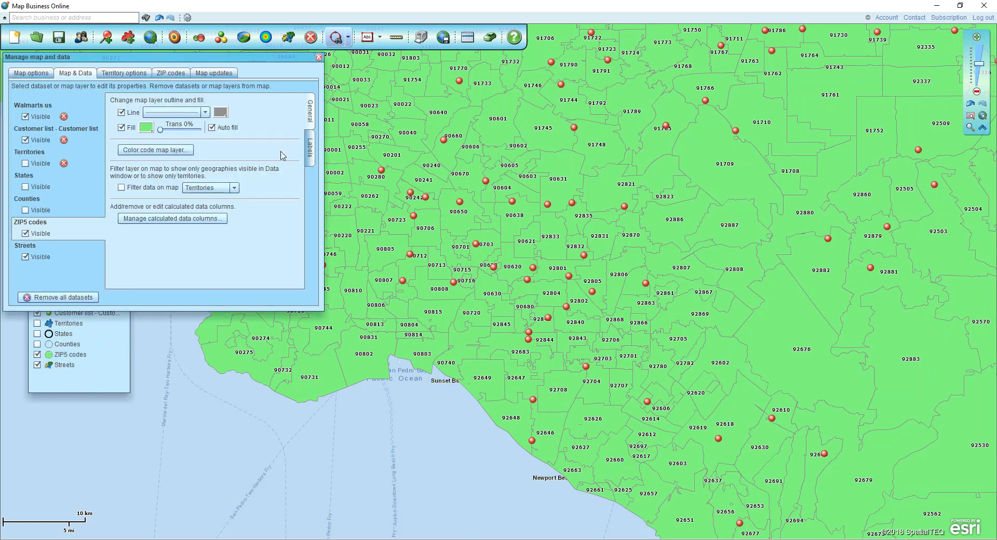
left_click_drag(214, 61, 239, 88)
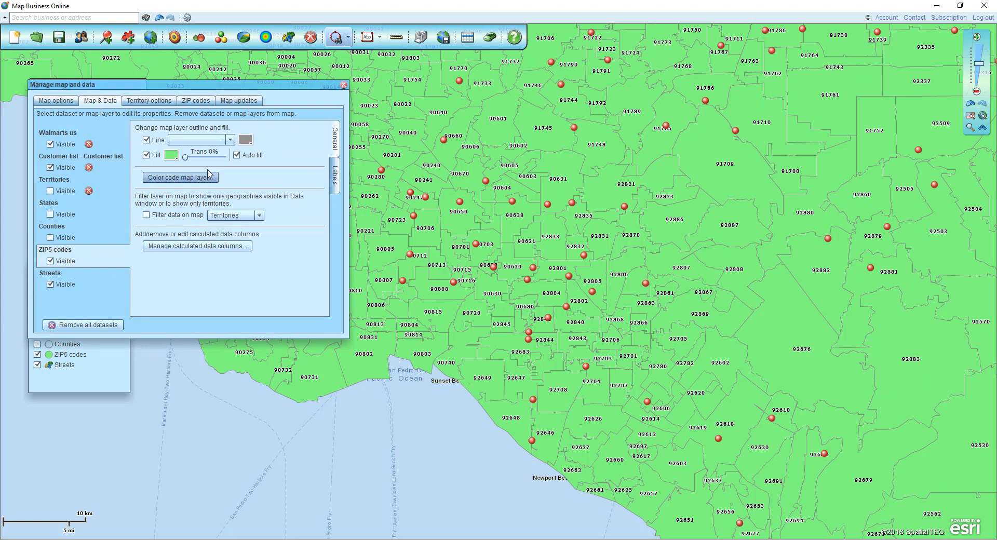
left_click_drag(186, 158, 220, 158)
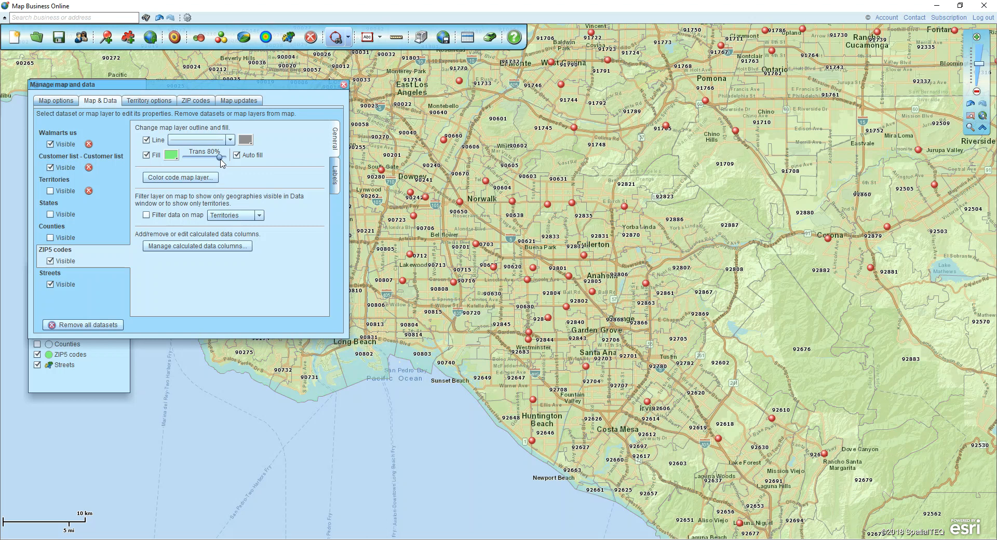
left_click(335, 186)
key("ctrl")
left_click(343, 84)
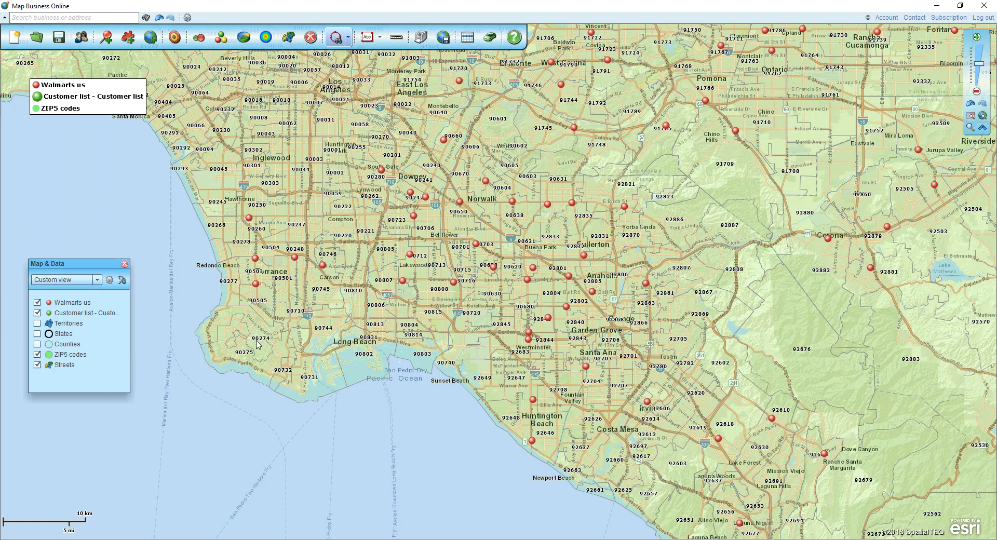
Create a new territory from ZIP code 90802 at Long Beach, leaving its name blank.
left_click(358, 364)
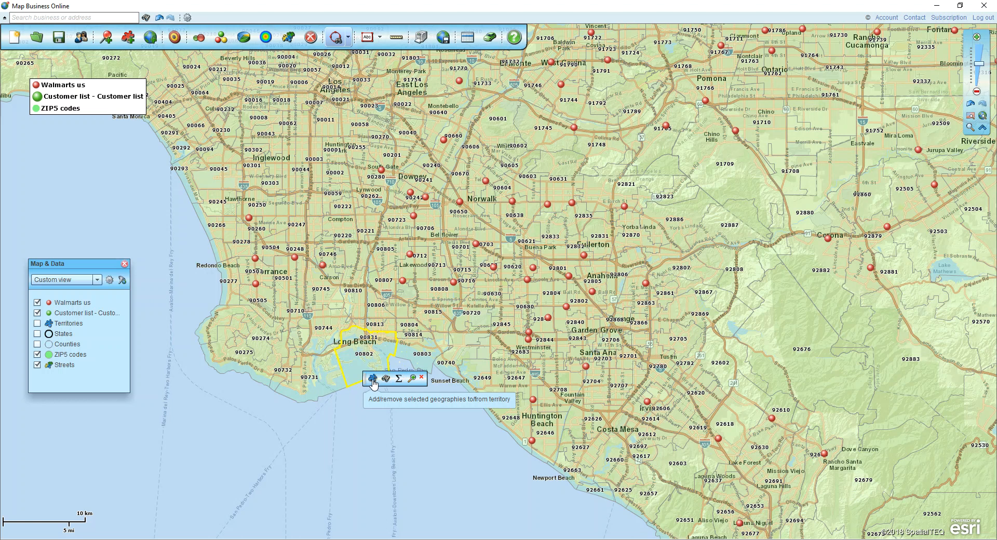
left_click(372, 379)
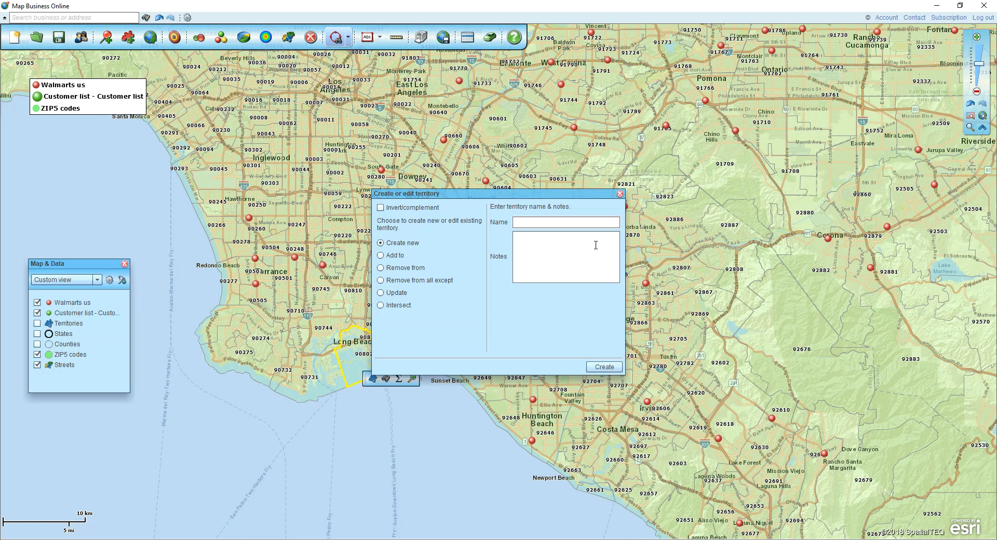
left_click(602, 366)
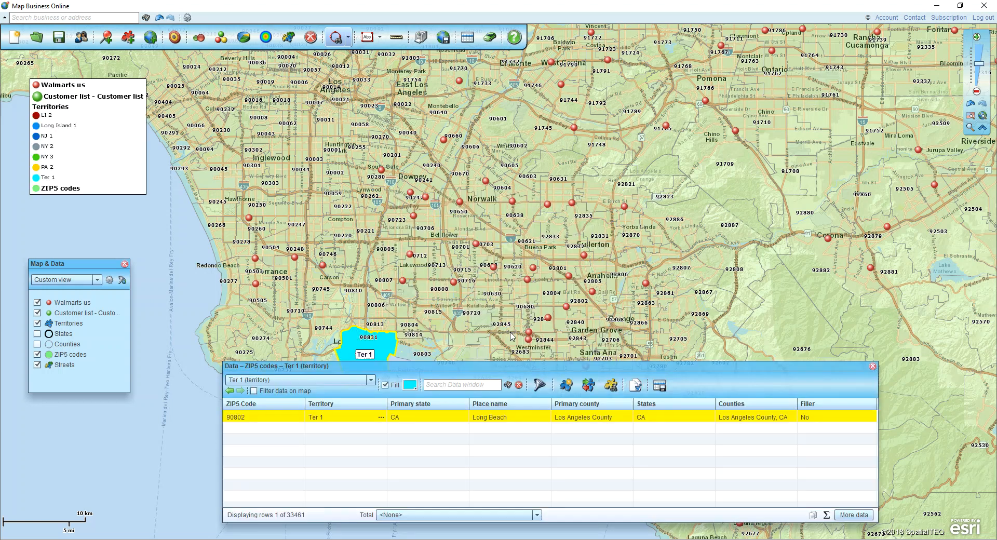
Change the fill color of territory Ter 1 to purple, close its data table and clear the map selection.
left_click(411, 387)
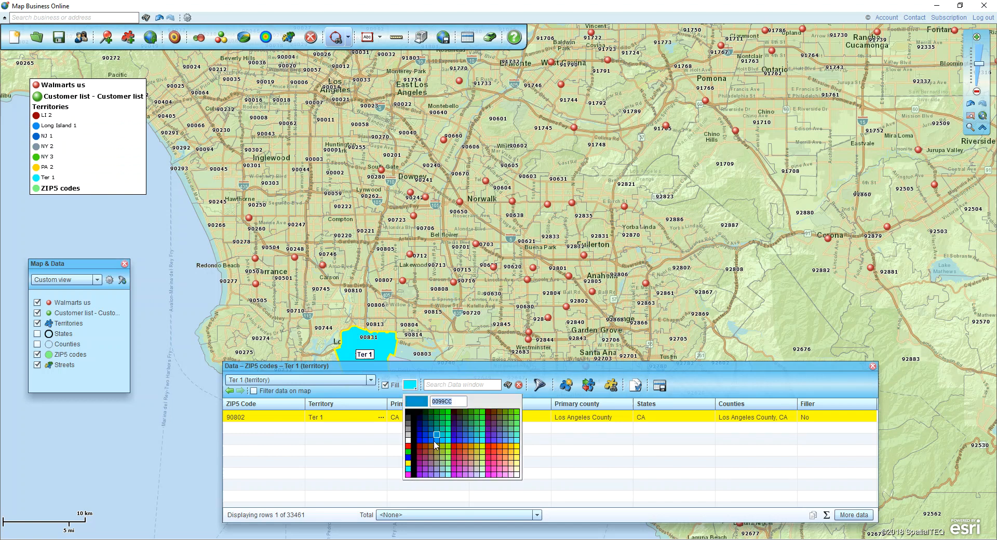
left_click(424, 465)
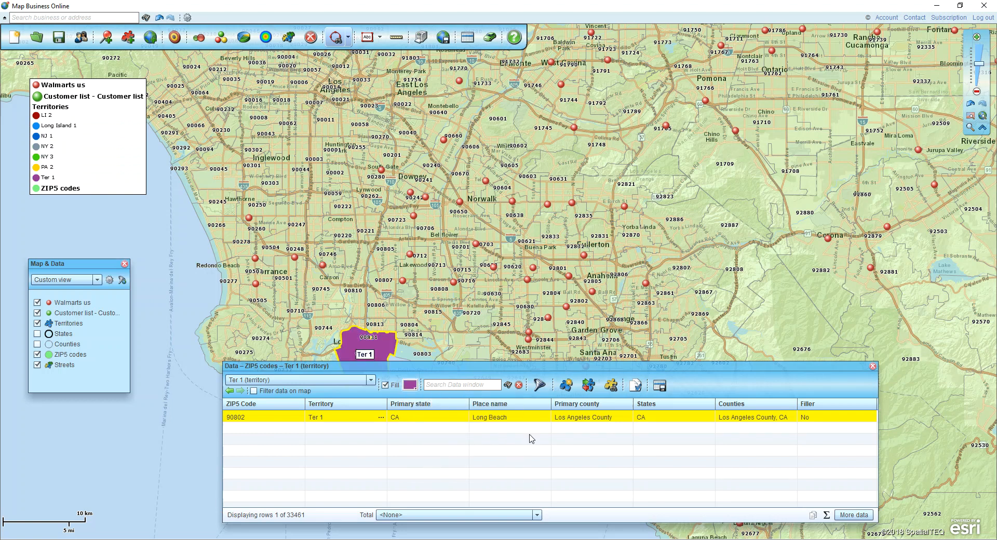
left_click(871, 366)
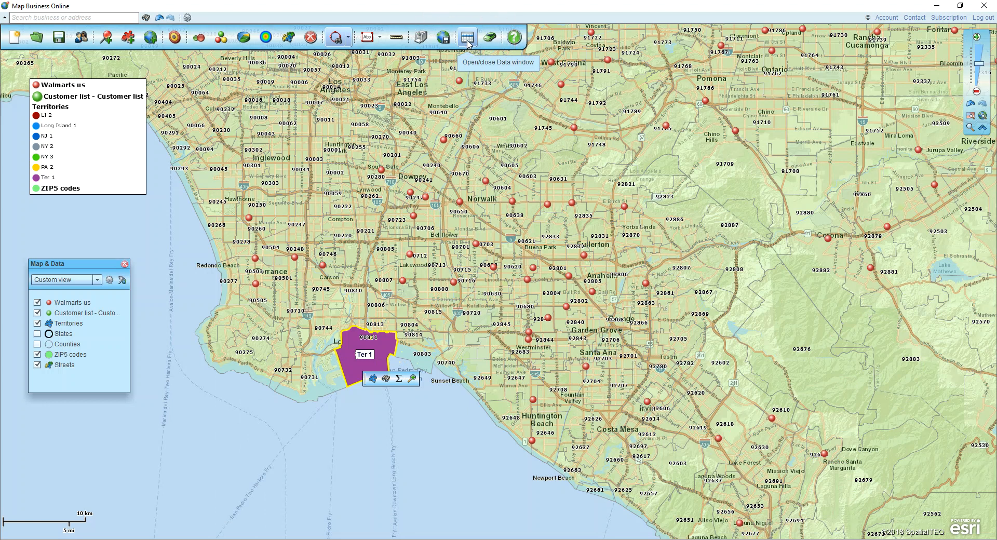
left_click(357, 408)
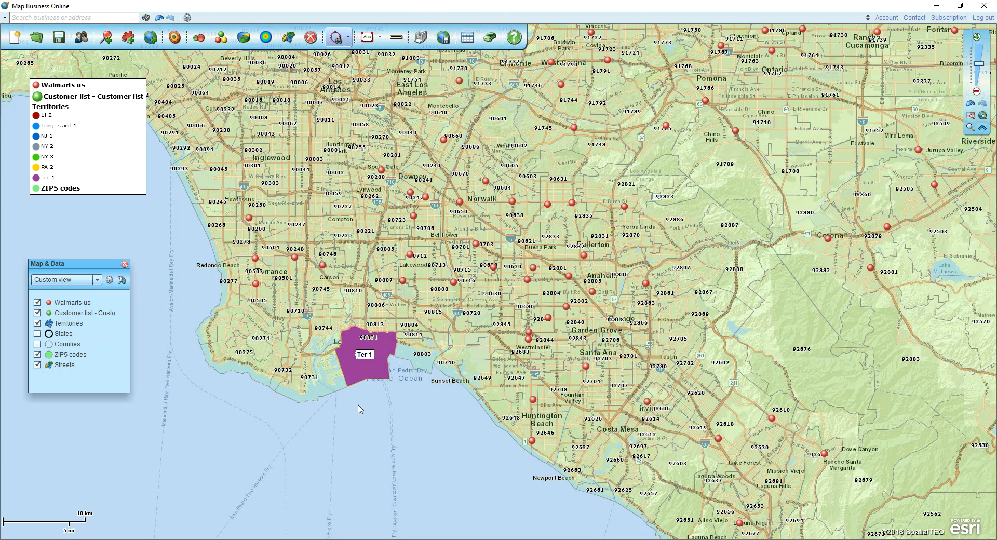
Add ZIP codes 90274, 90275, 90501, 90505, 90731, 90732, 90744, 90745, 90806, 90807, 90810 and 90813 to territory Ter 1.
left_click(319, 373)
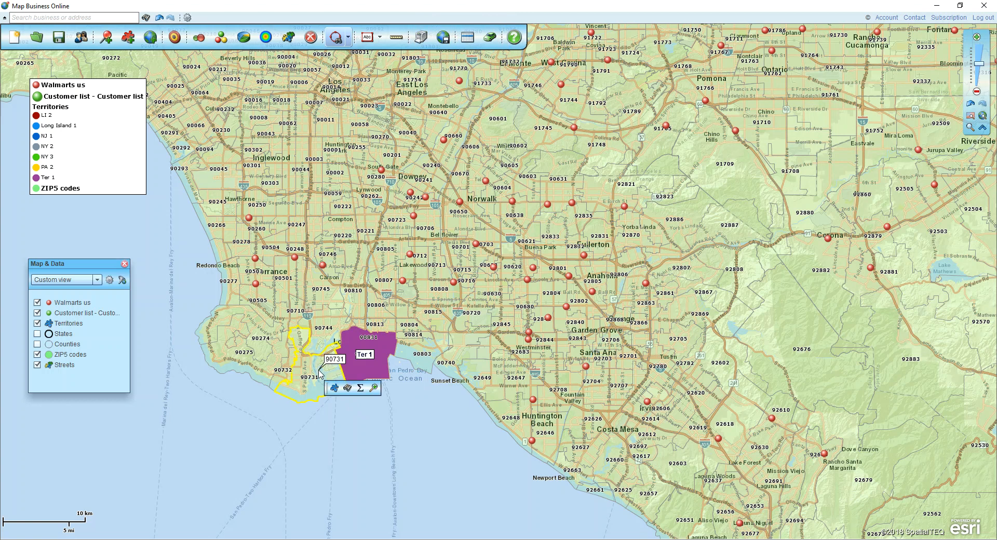
left_click(283, 373, "shift")
left_click(259, 363, "shift")
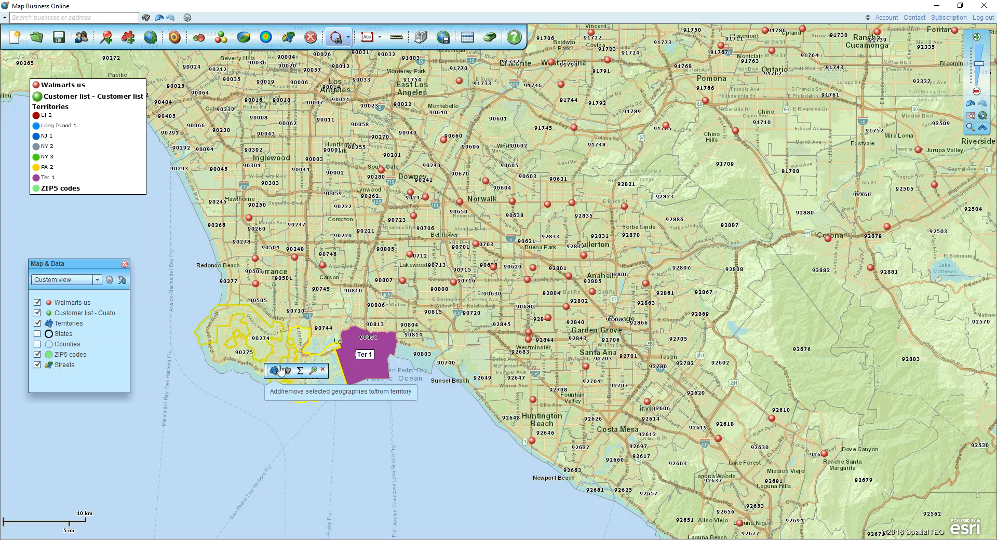
left_click(236, 363, "shift")
left_click(275, 309, "shift")
left_click(288, 297, "shift")
left_click(326, 294, "shift")
left_click(356, 295, "shift")
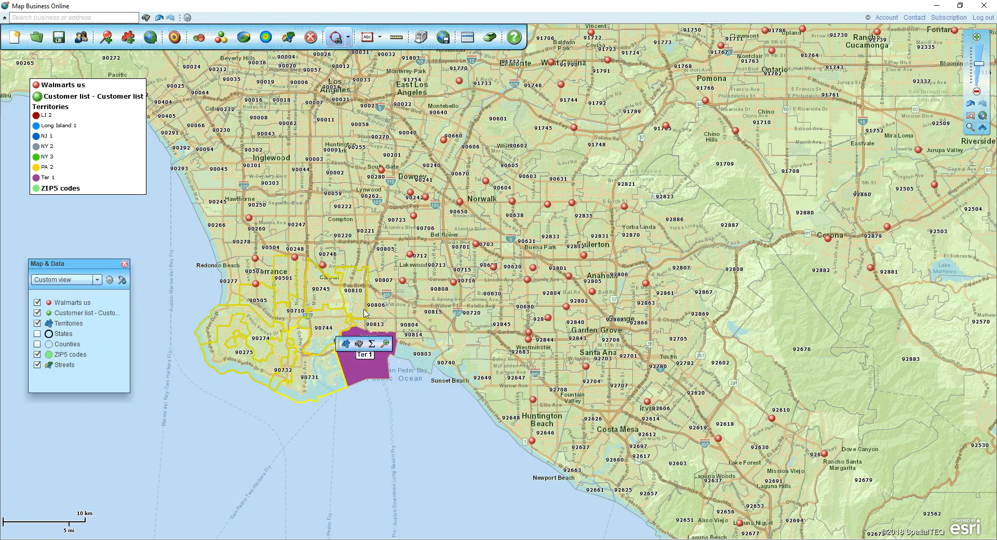
left_click(392, 289, "shift")
left_click(383, 327, "shift")
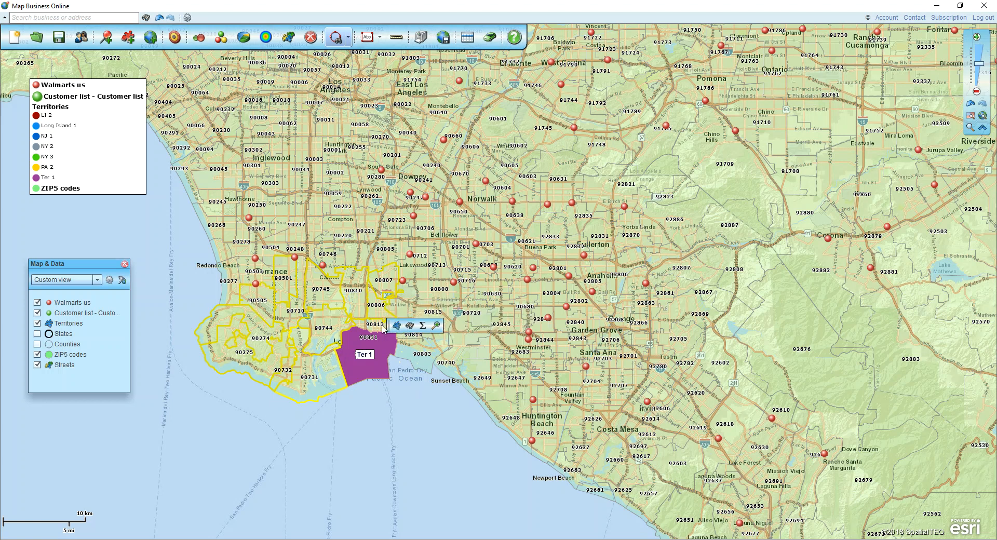
left_click(378, 329, "shift")
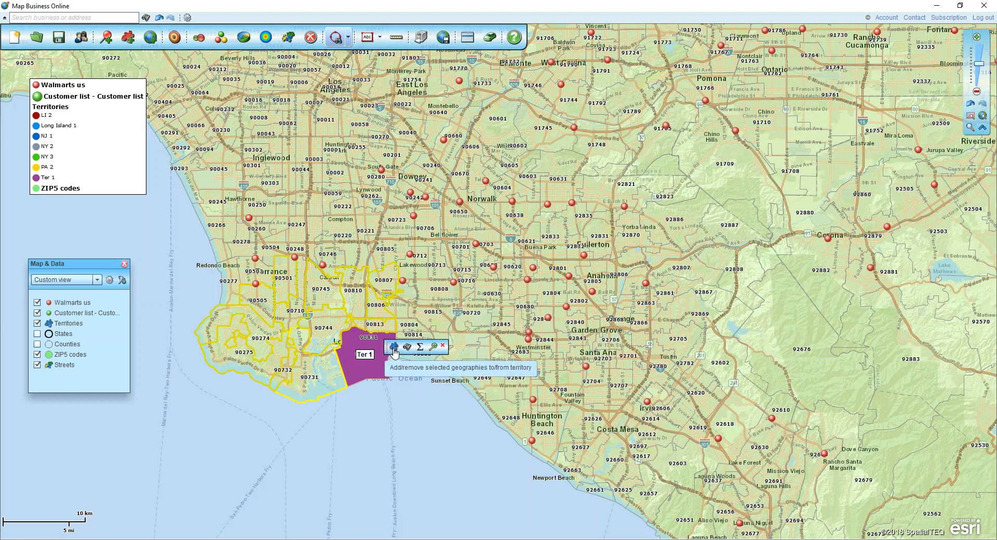
left_click(393, 347)
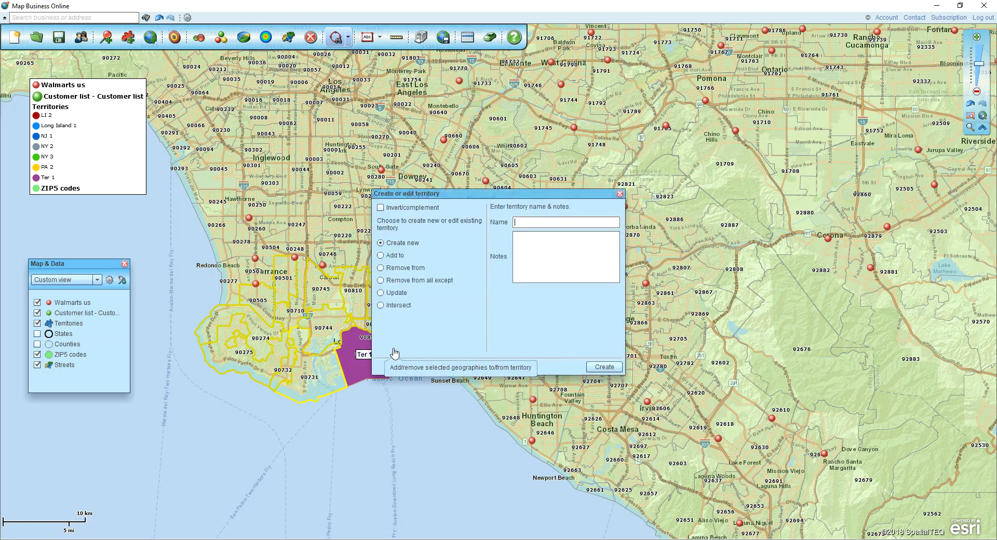
left_click(382, 256)
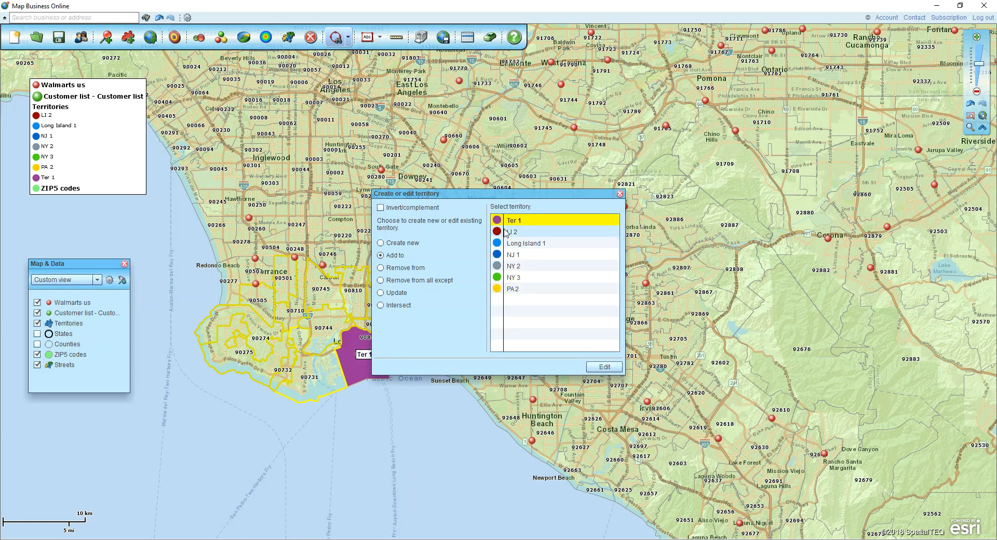
left_click(604, 367)
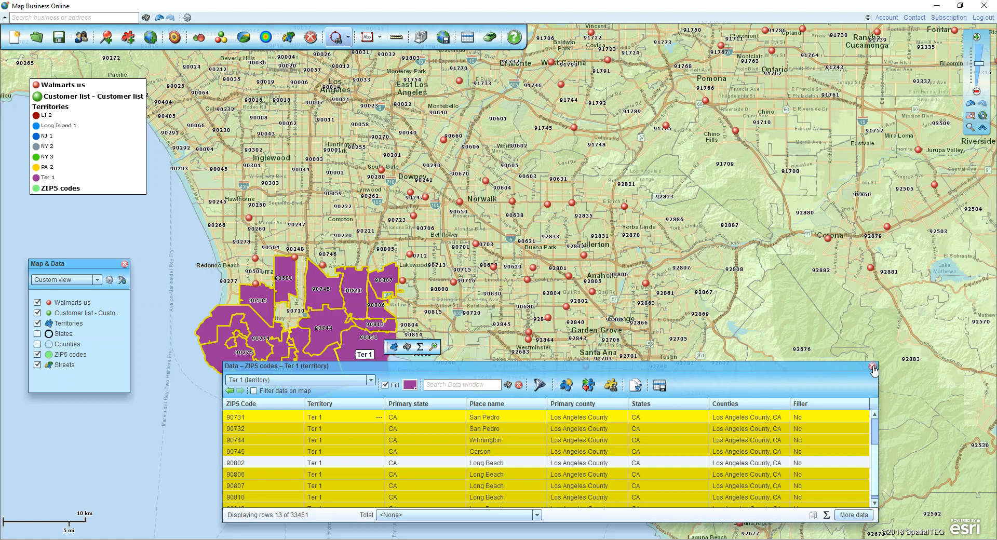
left_click(873, 367)
Add the unassigned ZIP codes in the gap, including 90710 and 90717, to territory Ter 1 and close its data table.
left_click(293, 318)
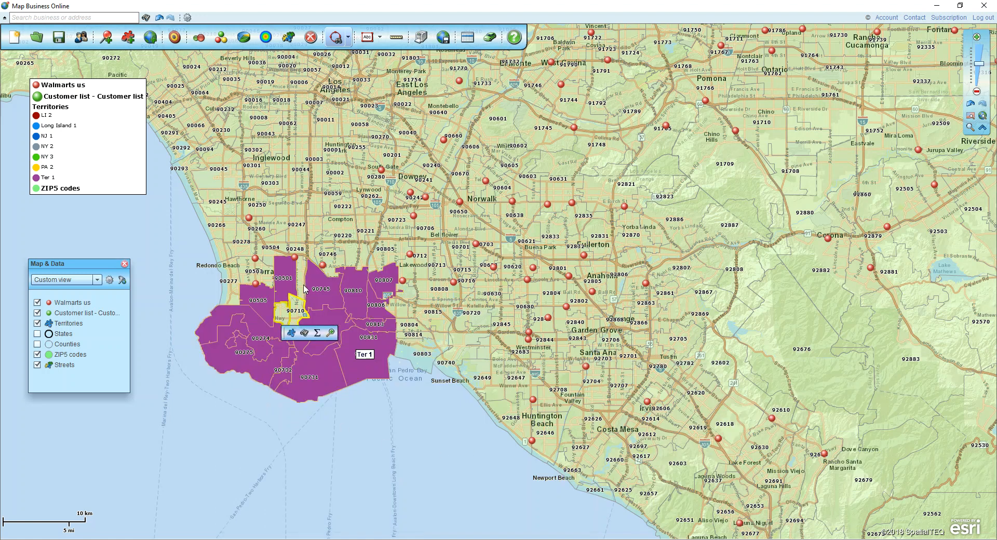
left_click(304, 289, "ctrl")
left_click(319, 303)
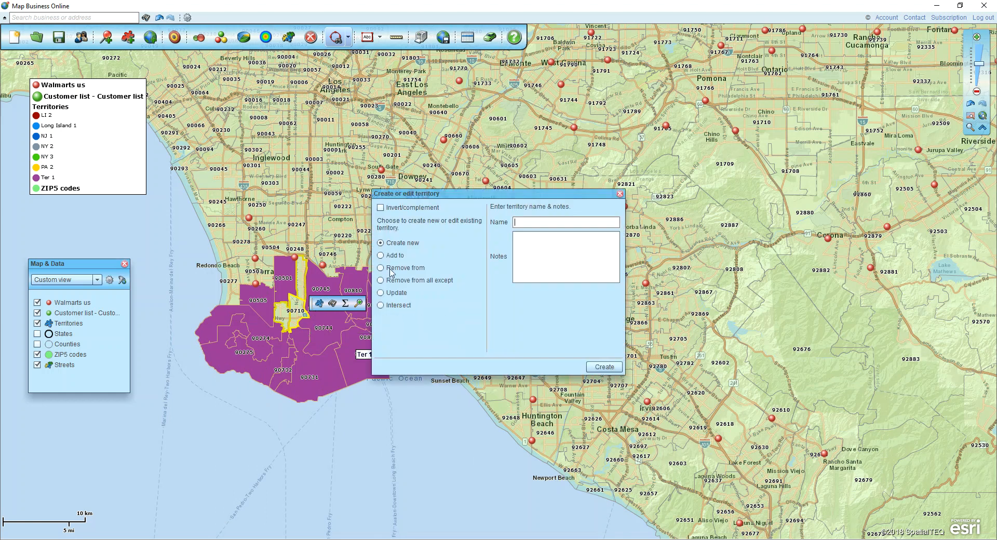
left_click(380, 255)
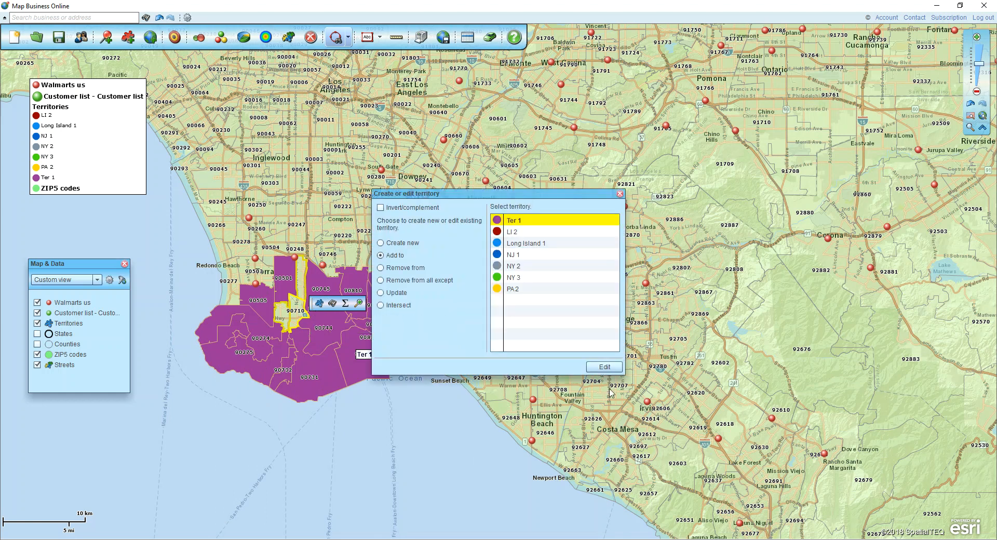
left_click(597, 369)
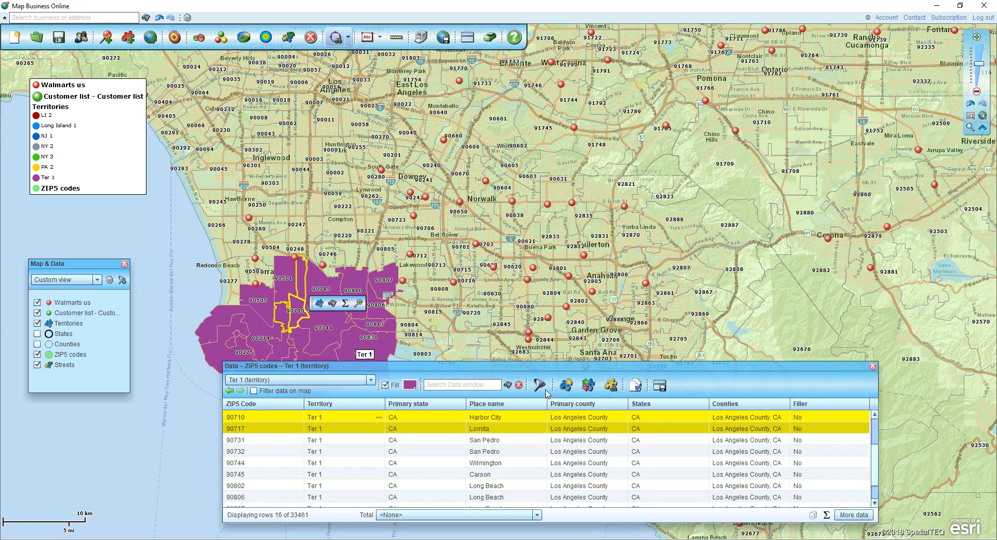
left_click(873, 366)
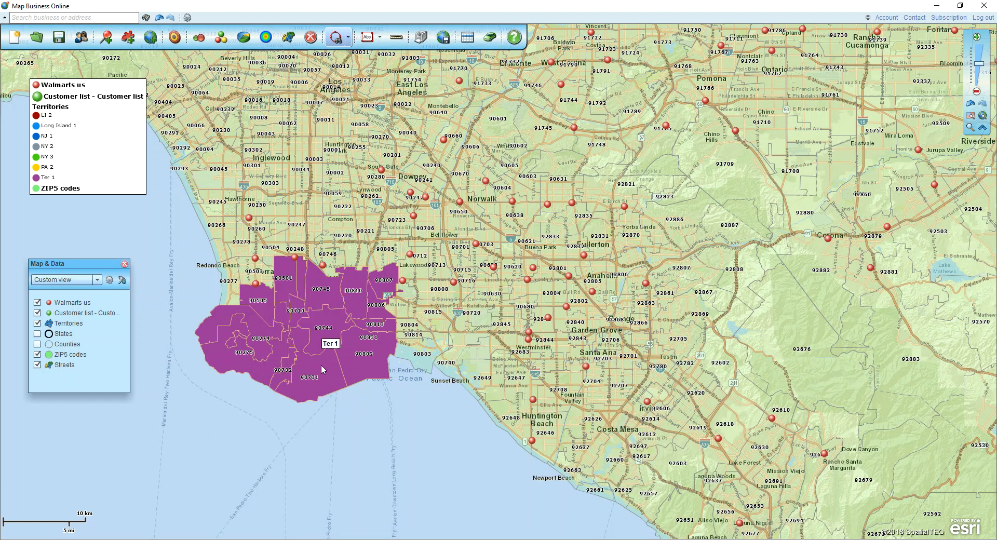
Set the Territories layer's fill transparency to 60% and move the Ter 1 label slightly northwest within its area.
mouse_move(90, 326)
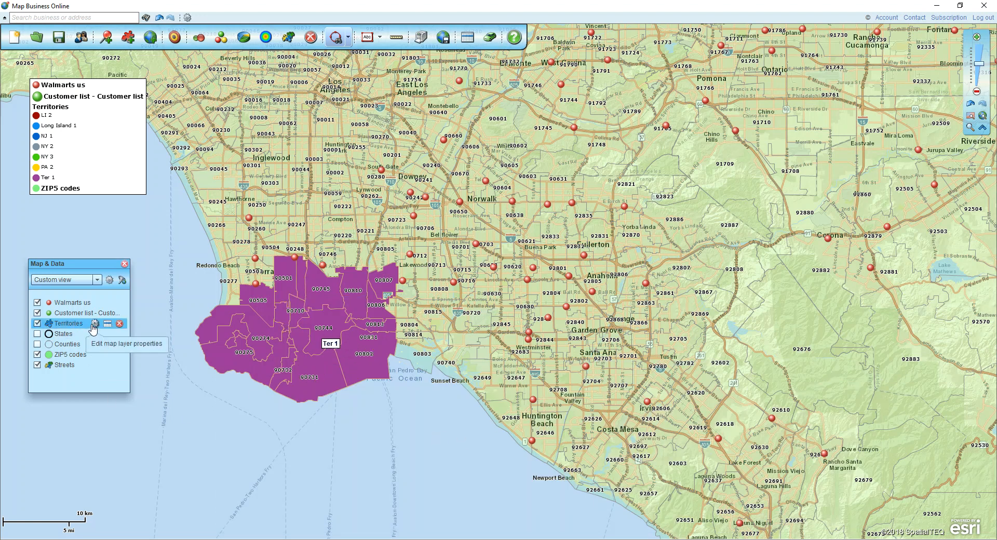
left_click(94, 324)
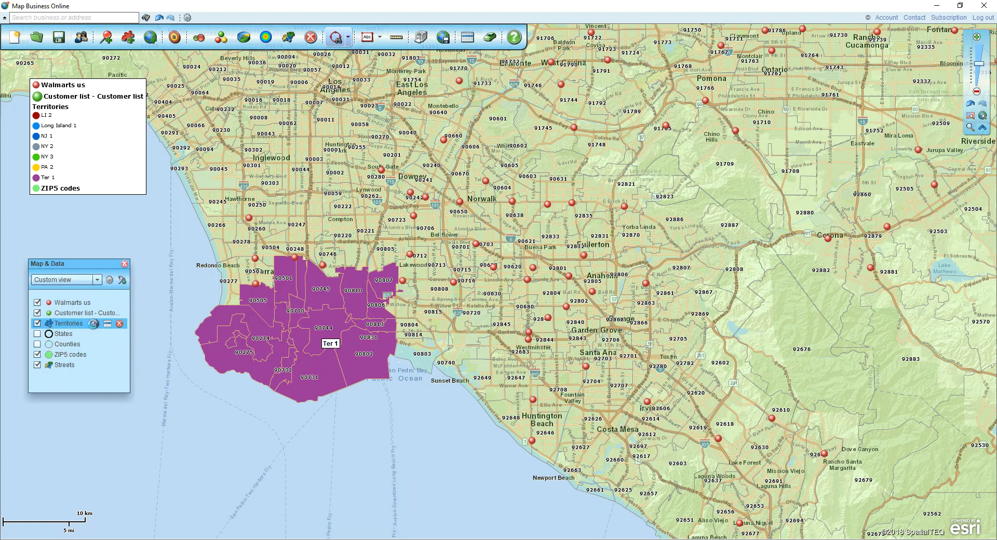
left_click_drag(141, 142, 168, 147)
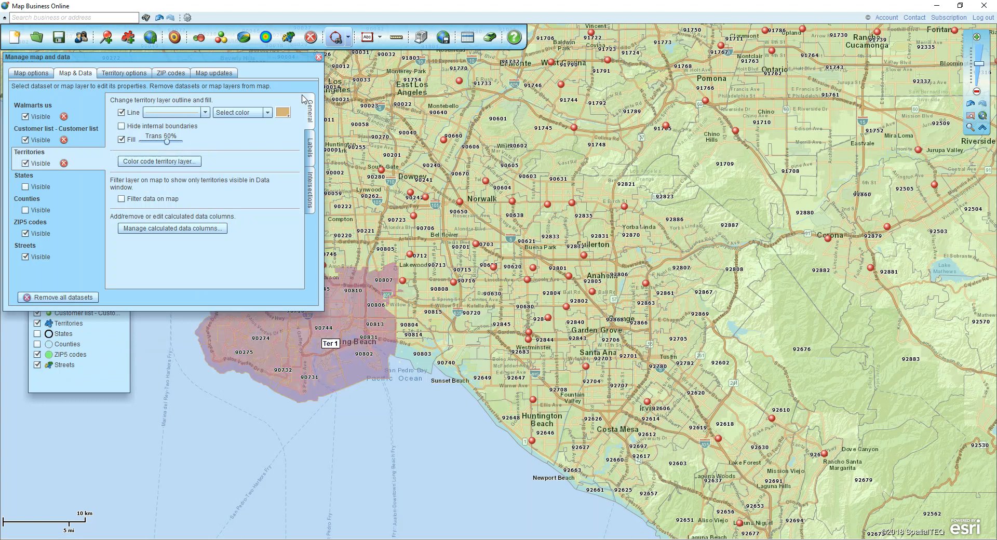
left_click(318, 57)
left_click_drag(333, 349, 318, 331)
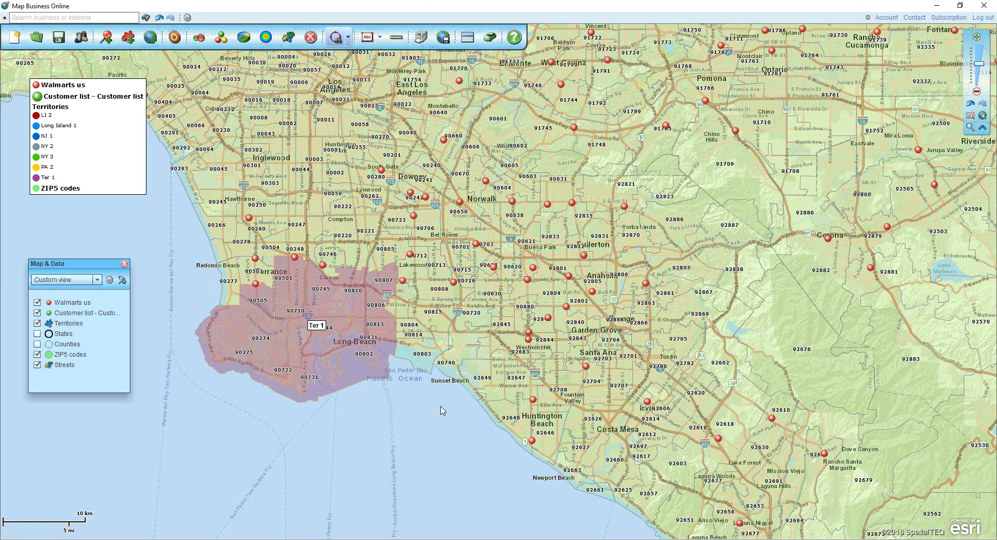
Draw a closed search polygon from Los Angeles down the coast to Newport Beach, up past Tustin and Yorba Linda, and back.
left_click(349, 45)
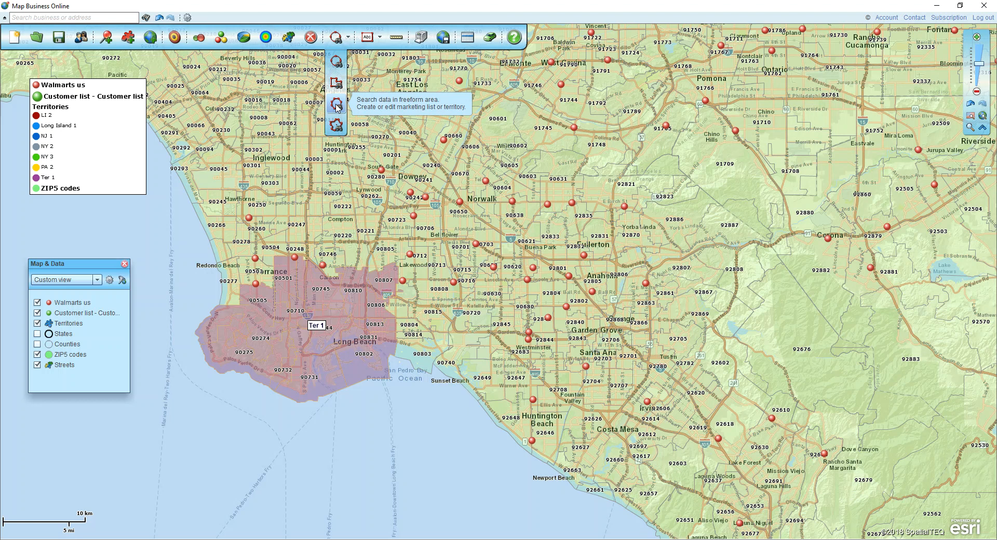
left_click(337, 84)
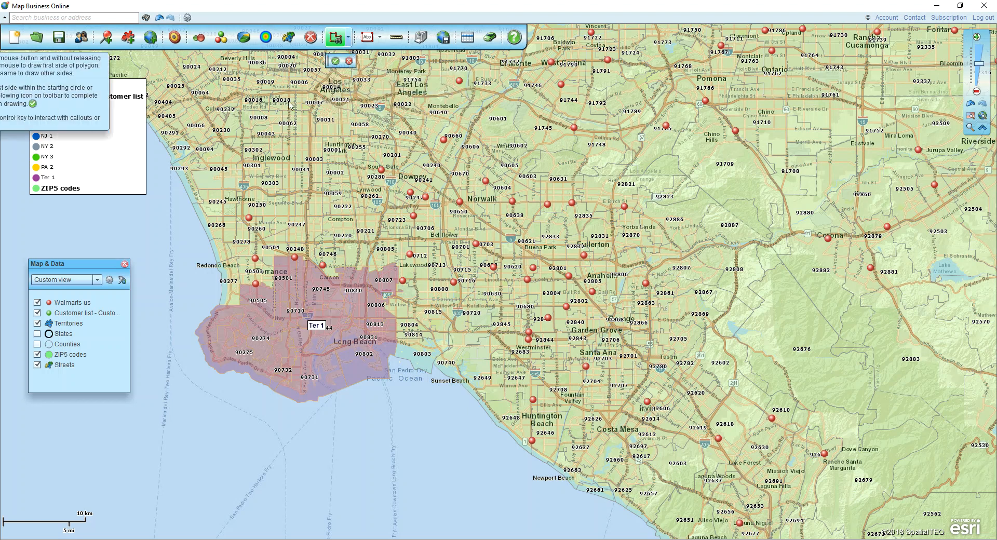
mouse_move(282, 85)
left_mouse_down()
mouse_move(173, 196)
mouse_move(176, 291)
mouse_move(295, 440)
mouse_move(310, 442)
left_mouse_up()
left_click(483, 467)
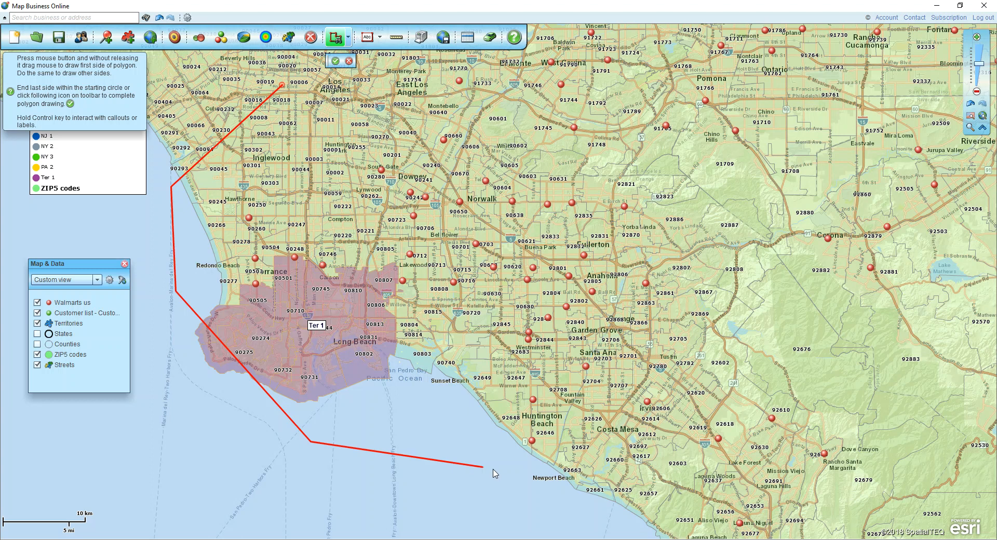
left_click(582, 494)
left_click(643, 466)
left_click(688, 335)
left_click(654, 203)
left_click(592, 86)
left_click(570, 73)
left_click_drag(506, 75, 398, 74)
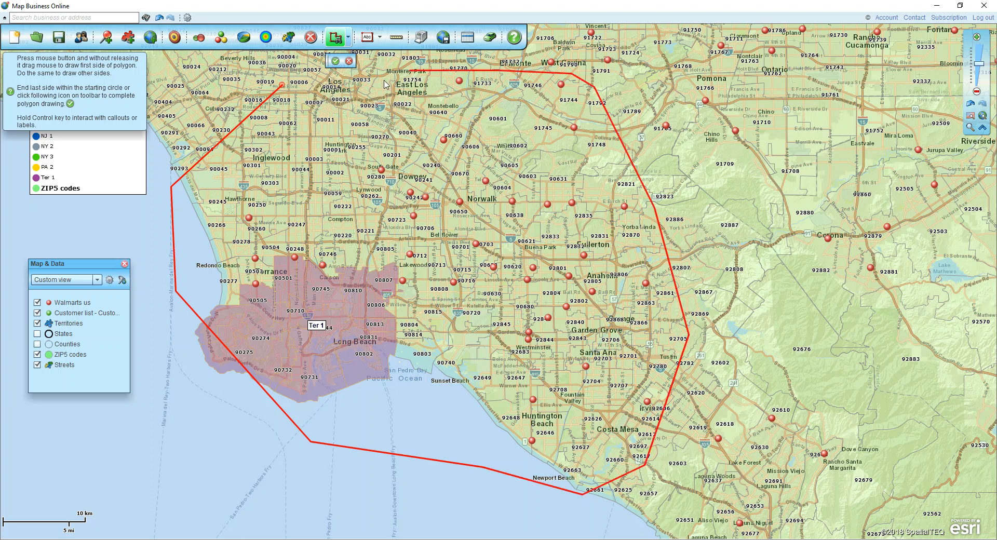
left_click(282, 85)
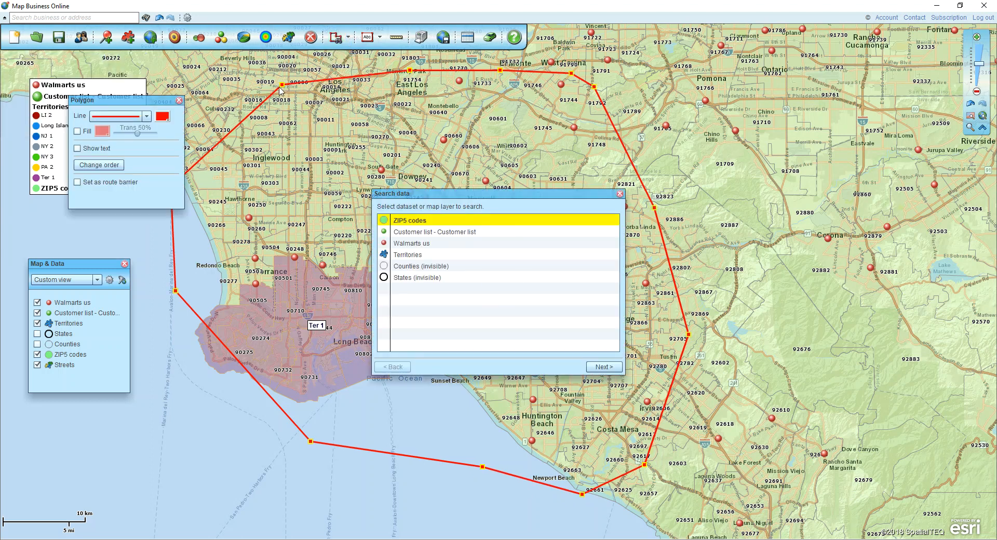
Add the ZIP5 codes inside the polygon to territory Ter 1, close its data table and delete the search polygon.
left_click(404, 221)
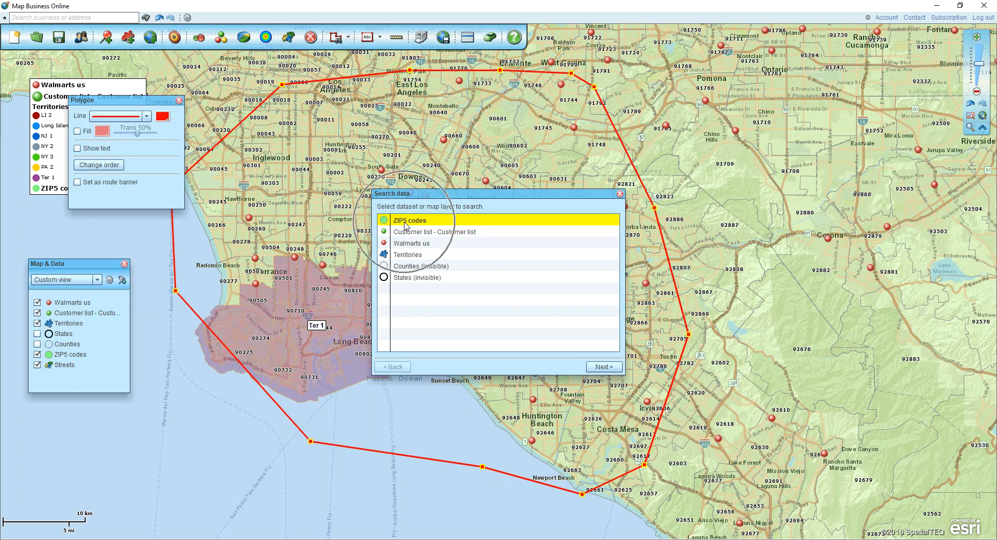
left_click(608, 367)
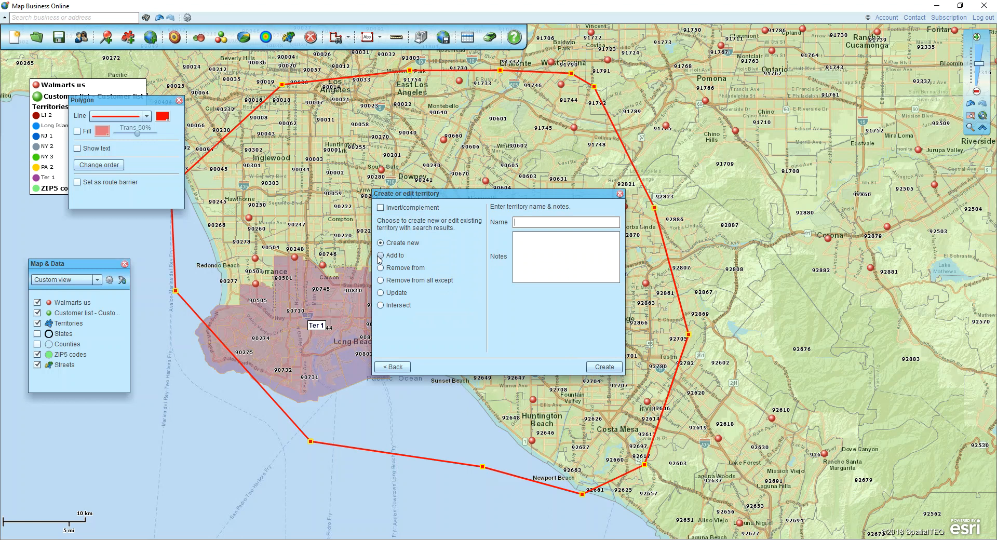
left_click(380, 256)
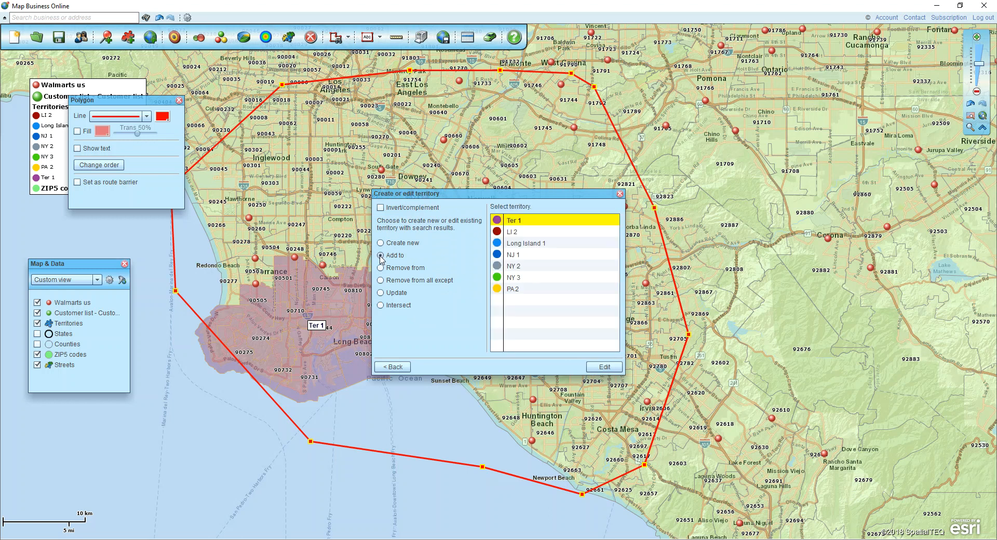
left_click(604, 367)
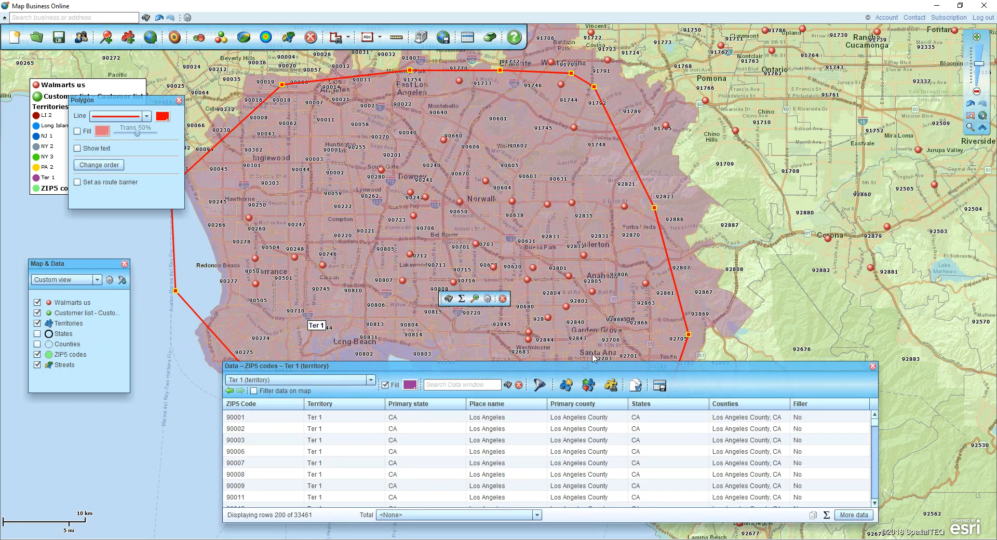
left_click(873, 366)
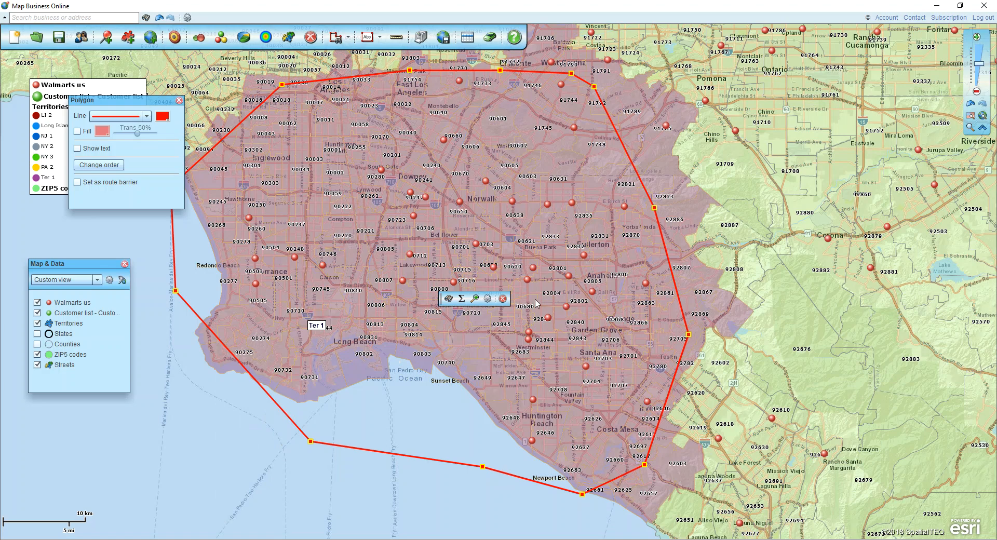
left_click(502, 299)
Draw a freeform search area around Thousand Oaks, Simi Valley, the San Fernando Valley, Burbank and Glendale, reaching past the Malibu coast.
left_click_drag(429, 217, 732, 441)
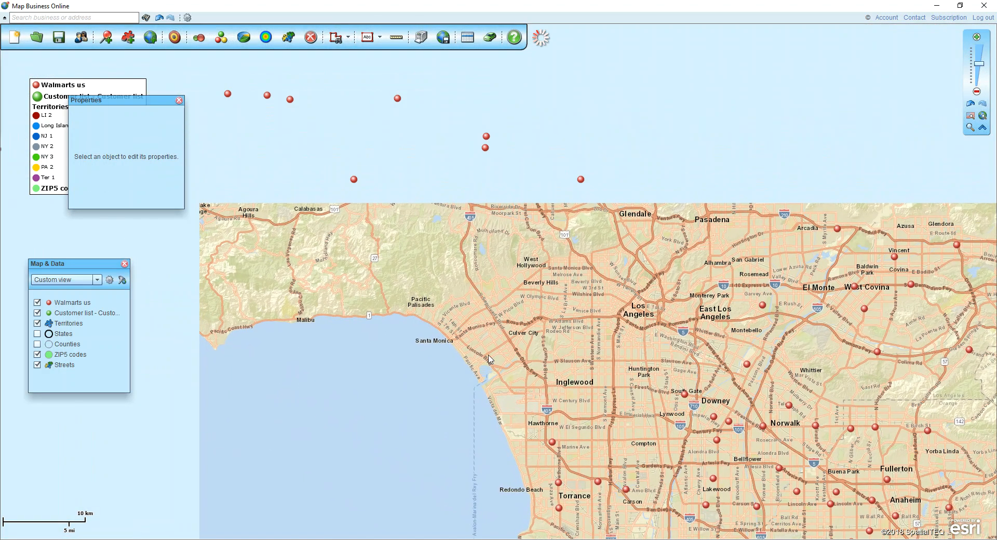
left_click_drag(386, 255, 461, 352)
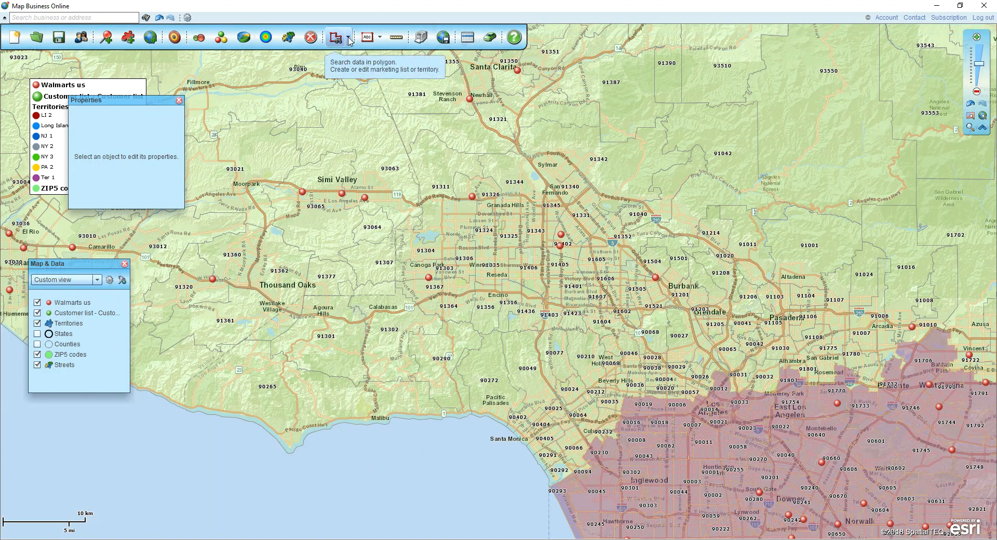
left_click(350, 38)
left_click(337, 104)
mouse_move(730, 285)
left_mouse_down()
mouse_move(293, 149)
mouse_move(156, 309)
mouse_move(306, 472)
mouse_move(493, 433)
mouse_move(707, 355)
mouse_move(747, 316)
mouse_move(730, 286)
left_mouse_up()
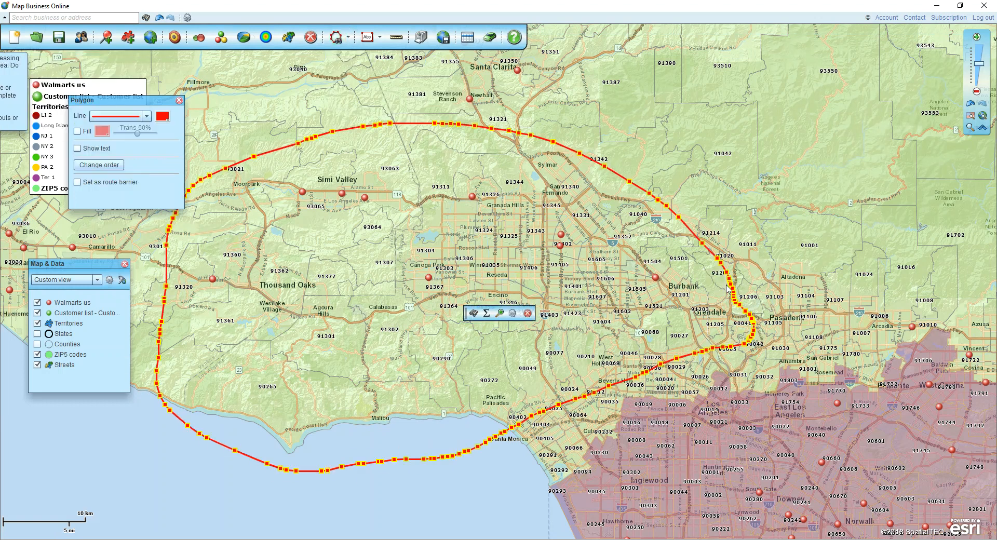
Create a new territory named Ter 2 from the ZIP5 codes in the freeform area, close its data table and delete the search shape.
left_click(602, 366)
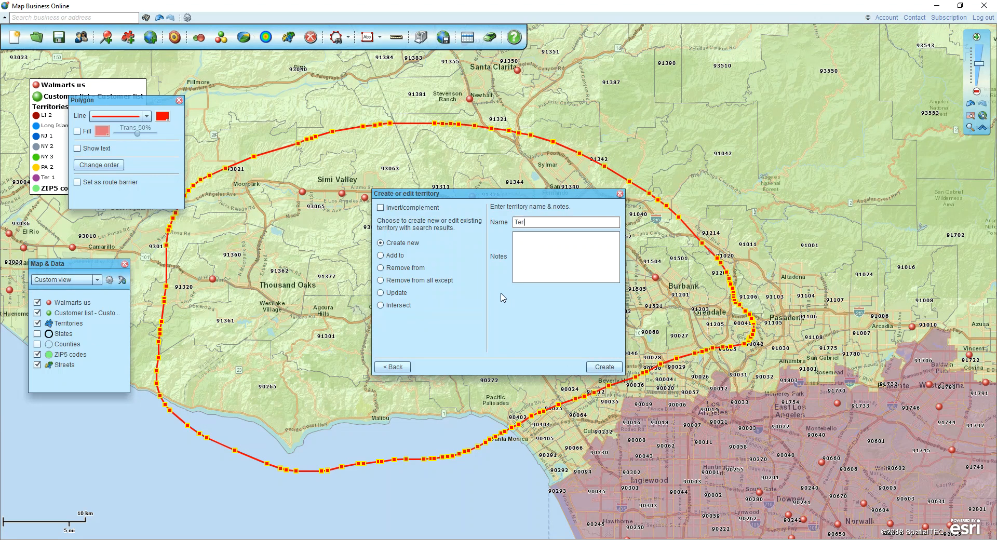
left_click(592, 368)
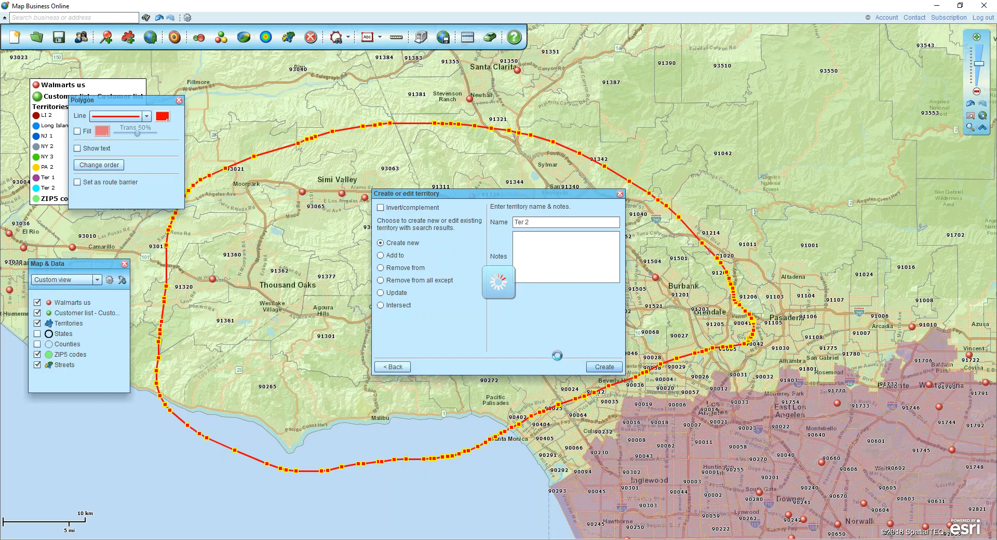
left_click(873, 366)
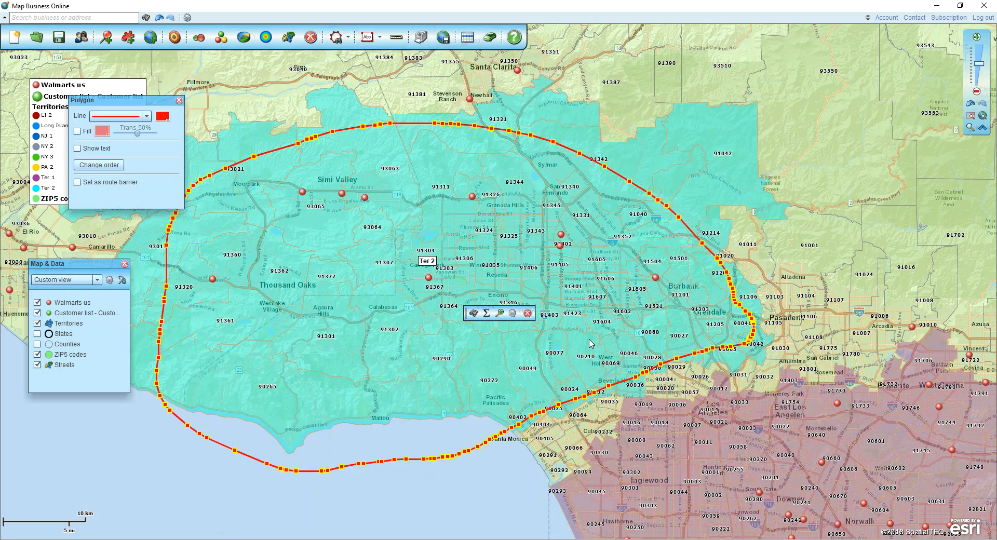
left_click(527, 313)
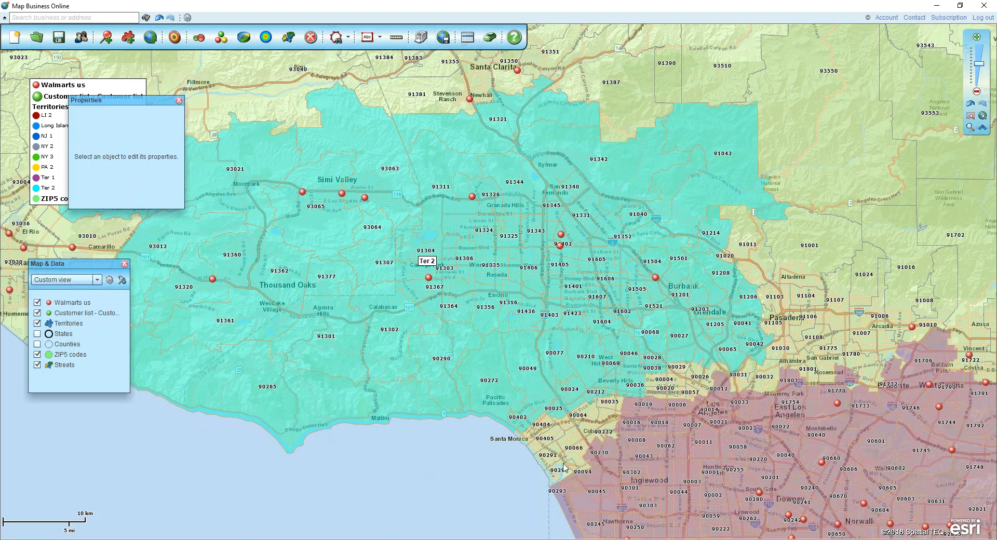
Move the Ter 1 label to just above Inglewood and the Ter 2 label to just west of ZIP code 90077, and close the object properties.
left_click_drag(674, 486, 553, 342)
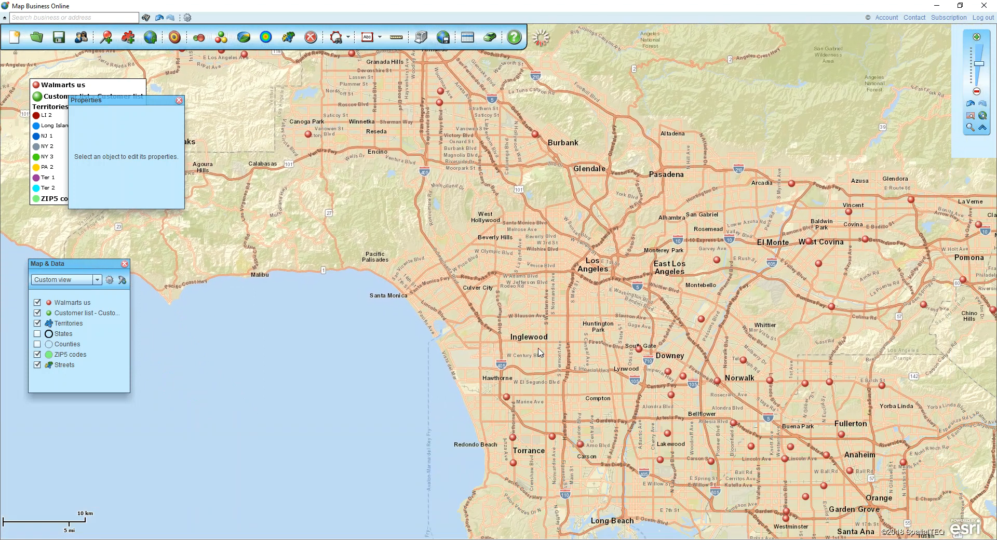
left_click_drag(571, 508, 521, 327)
left_click_drag(313, 128, 405, 211)
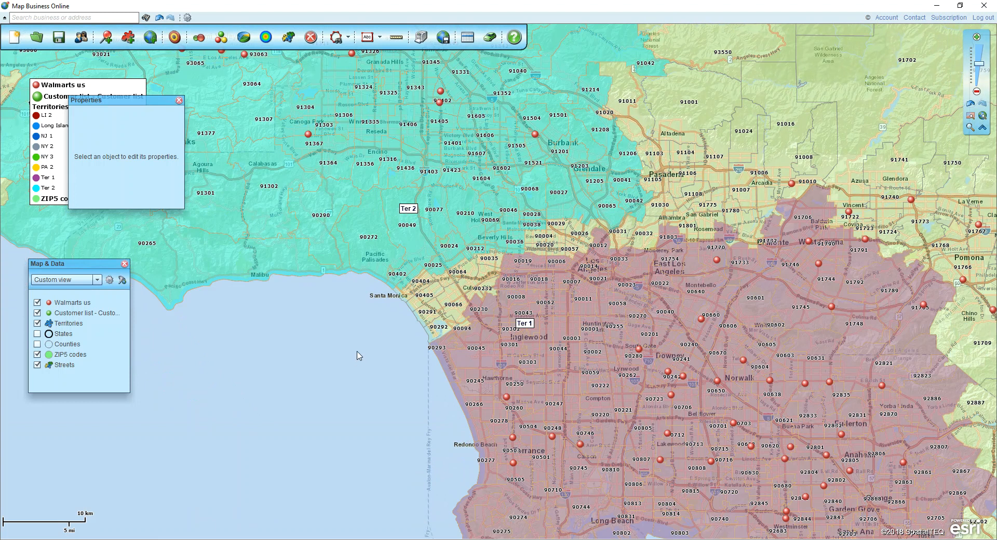
left_click(178, 100)
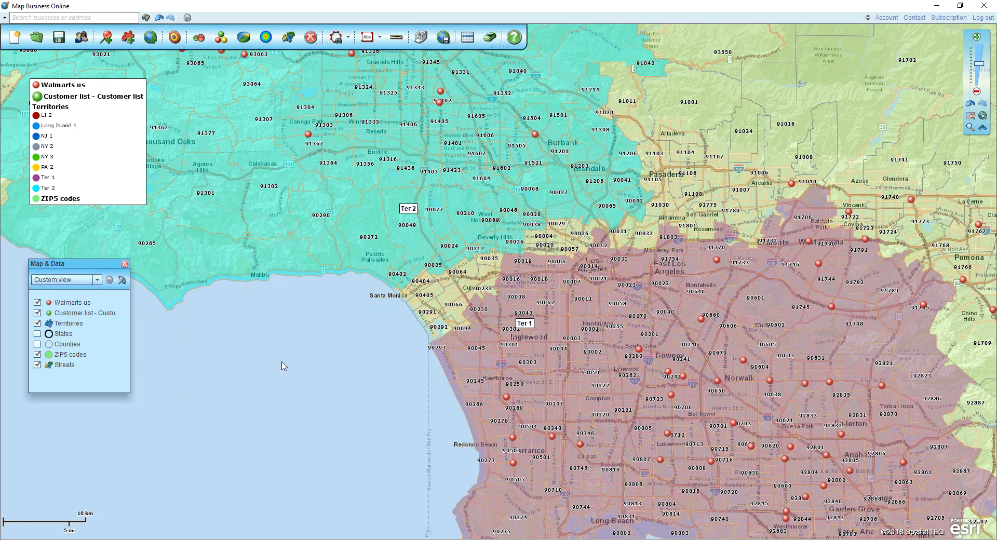
Enable the first data line in the Territories layer's custom labels and set it to Demographic data, Population (2018).
mouse_move(83, 327)
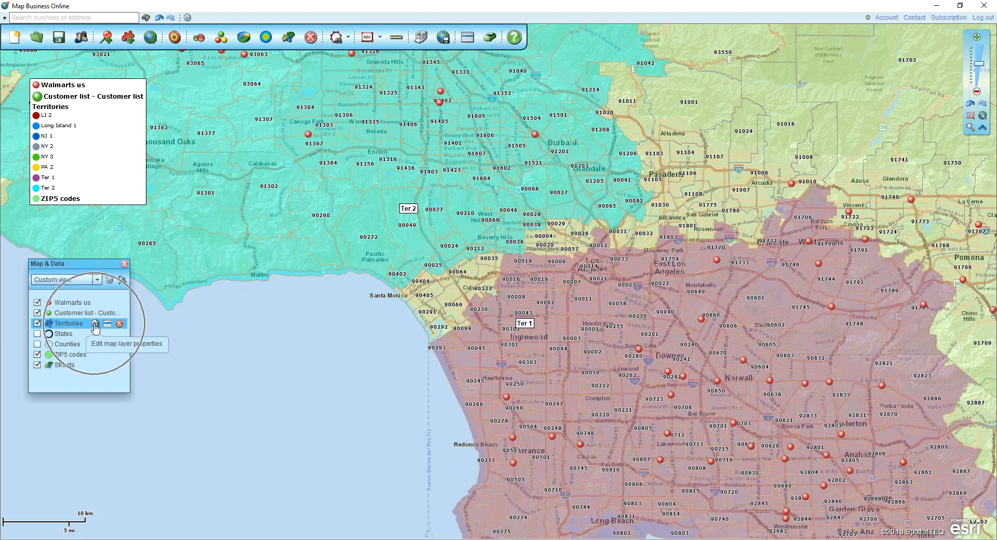
left_click(95, 325)
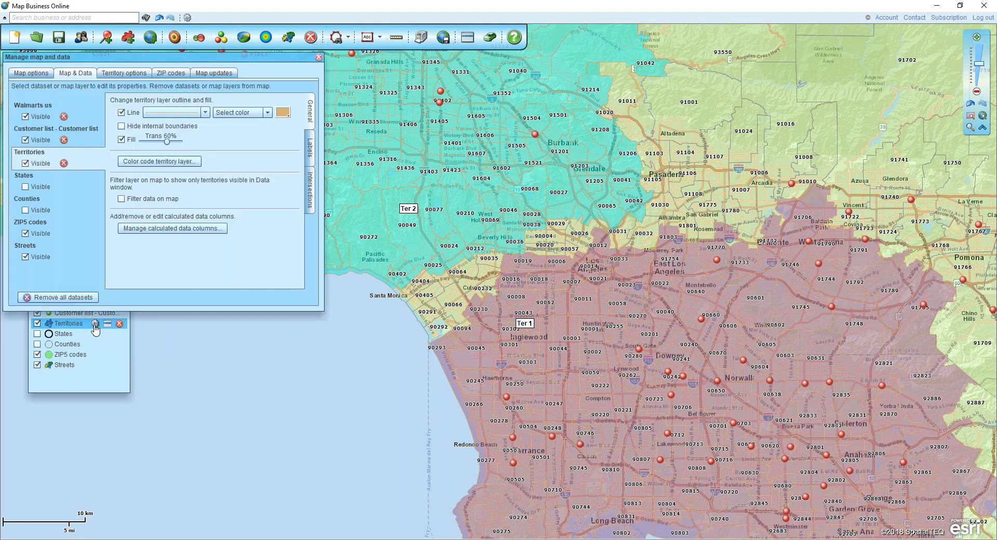
left_click(308, 151)
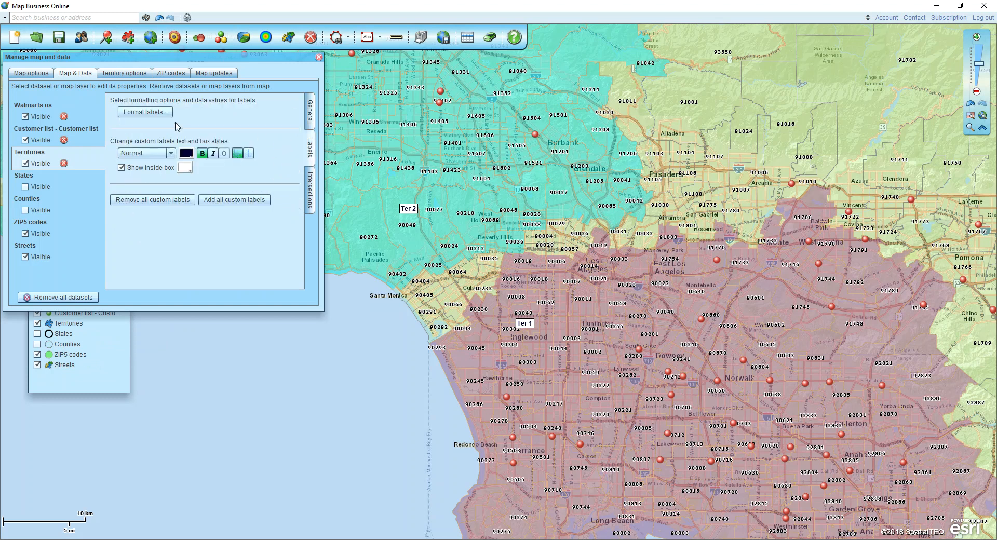
left_click(144, 112)
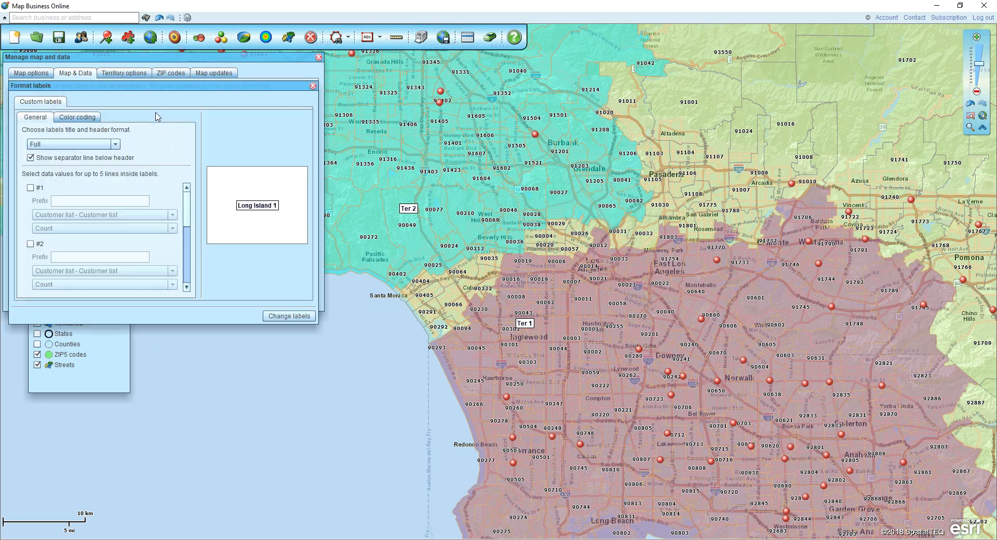
left_click(31, 188)
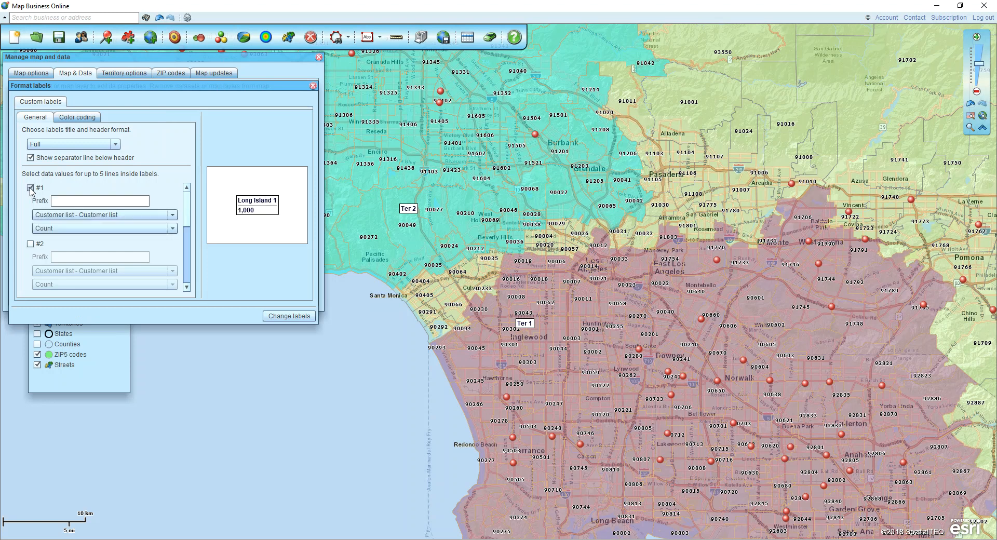
left_click(172, 215)
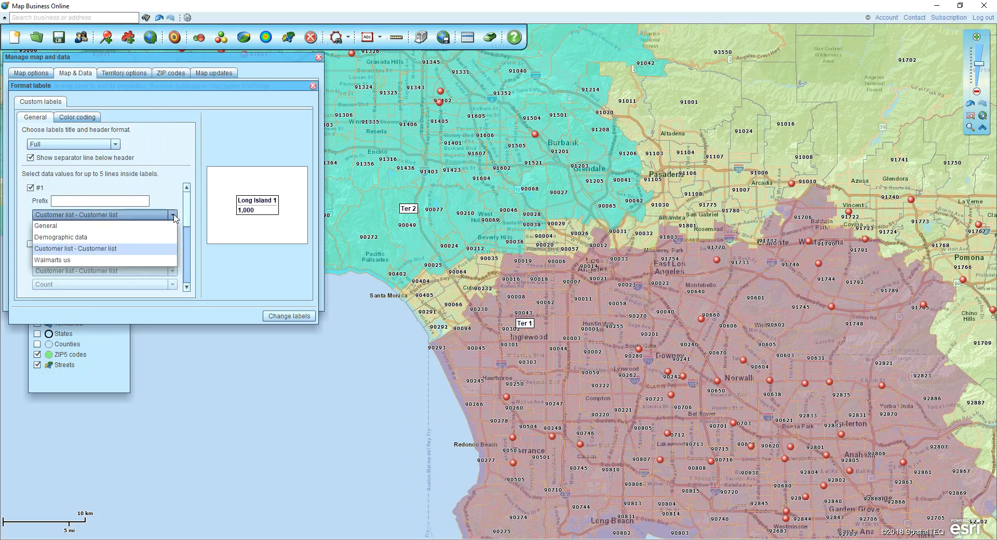
left_click(76, 237)
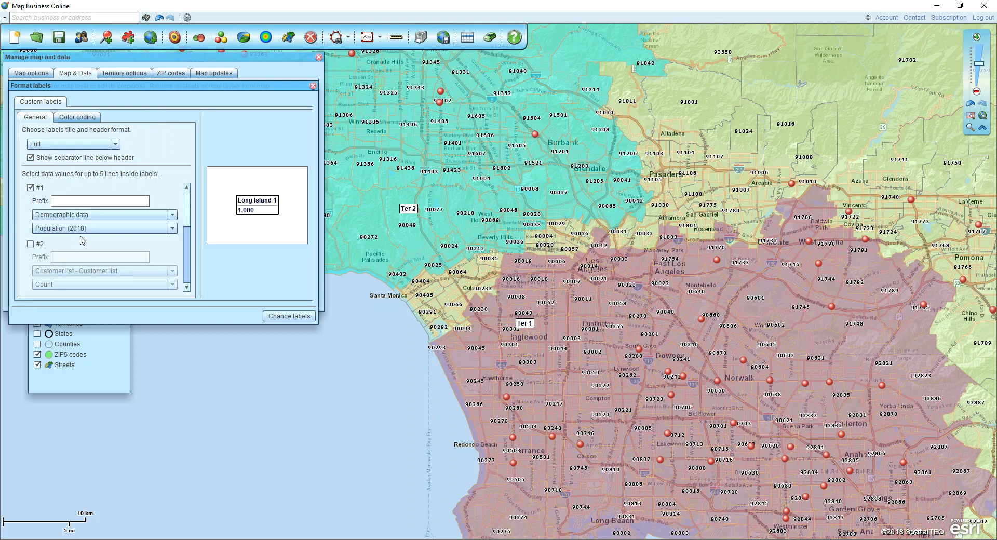
left_click(96, 229)
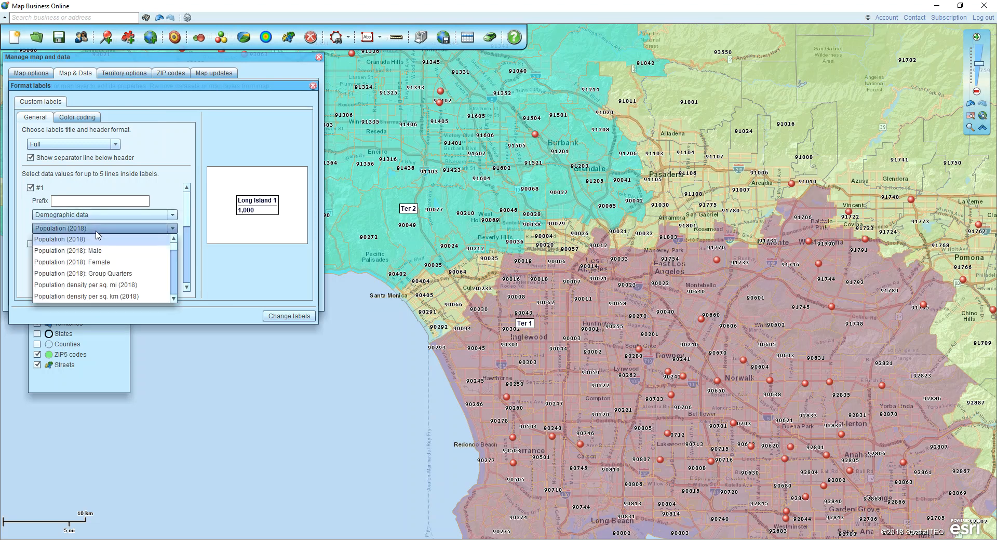
Give the population line the prefix "Pop:", apply the label changes and close the map and data settings.
left_click(83, 205)
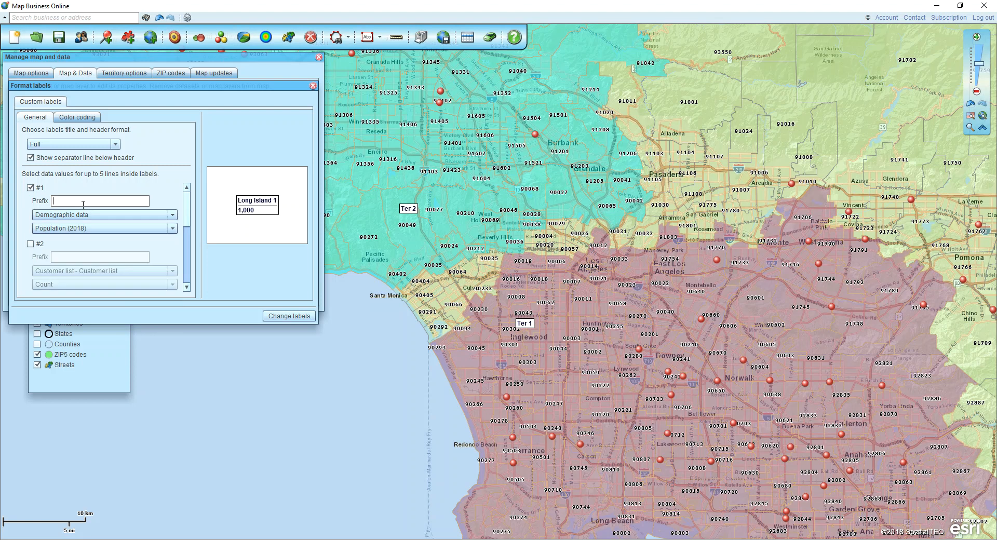
type("Po")
left_click(280, 316)
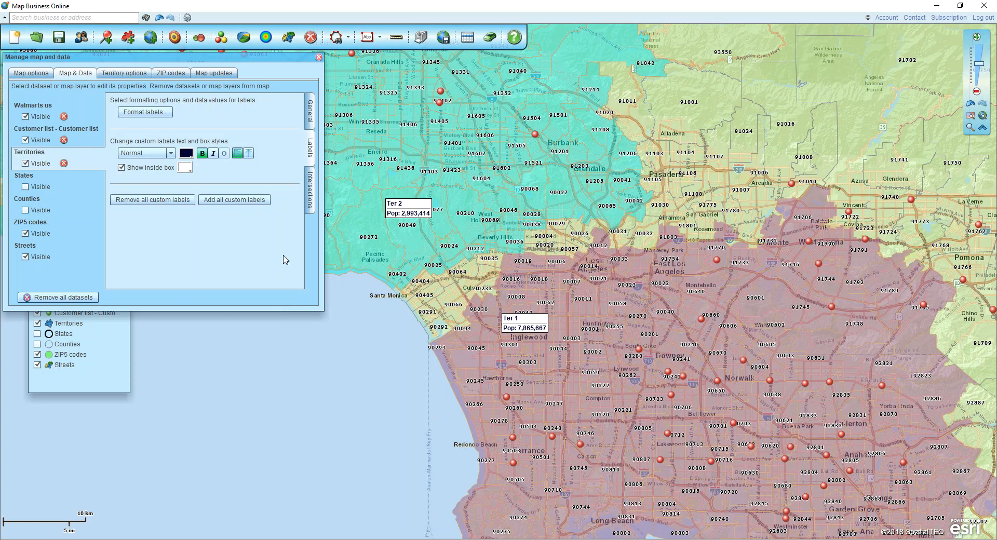
left_click(319, 57)
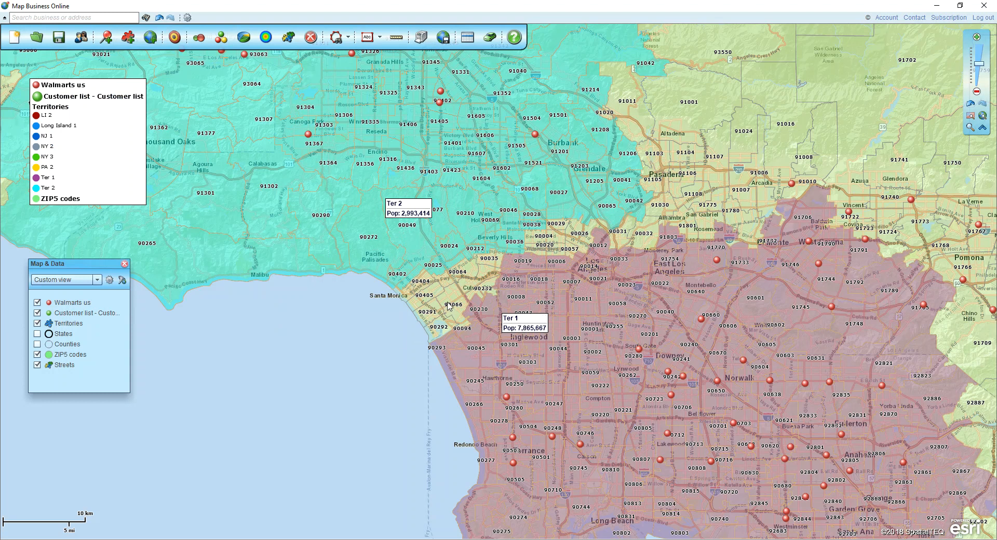
Enable the first data line in the ZIP5 codes layer's auto-labels and set it to demographic population data.
scroll(431, 299, "up", 1)
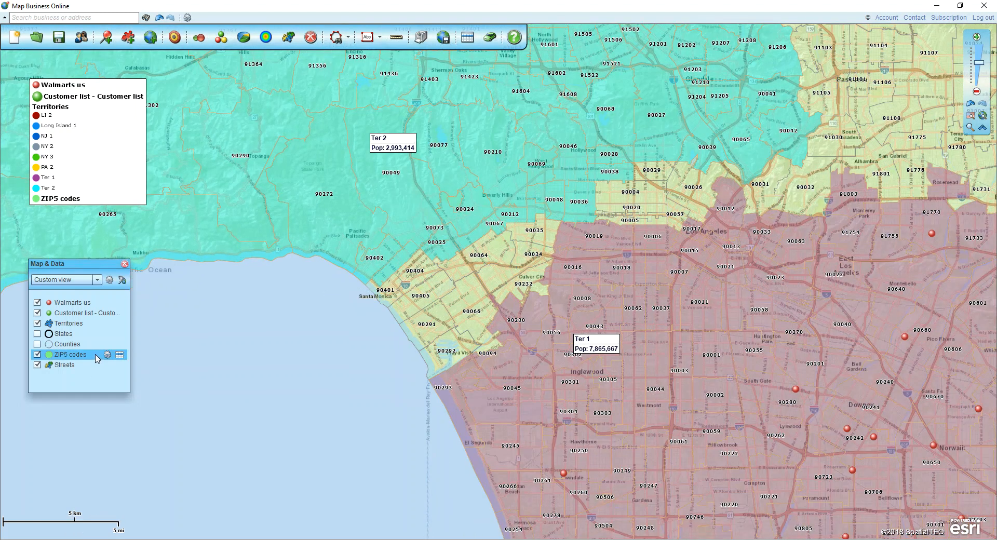
left_click(107, 356)
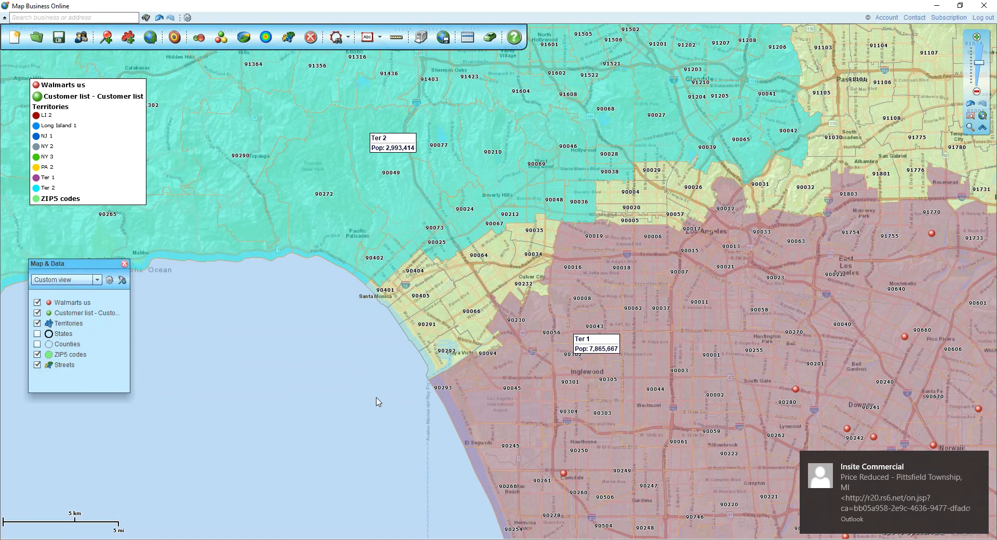
left_click(980, 461)
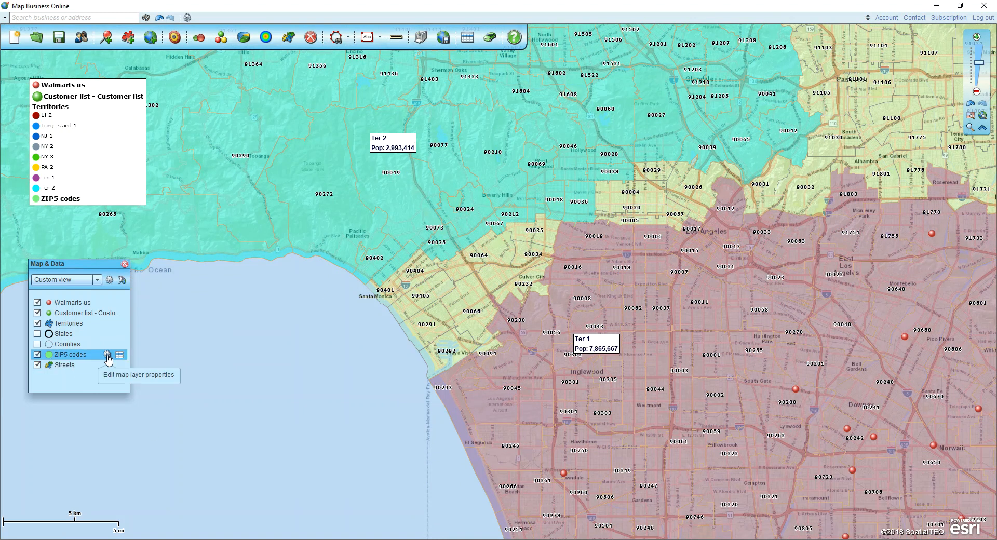
left_click(106, 356)
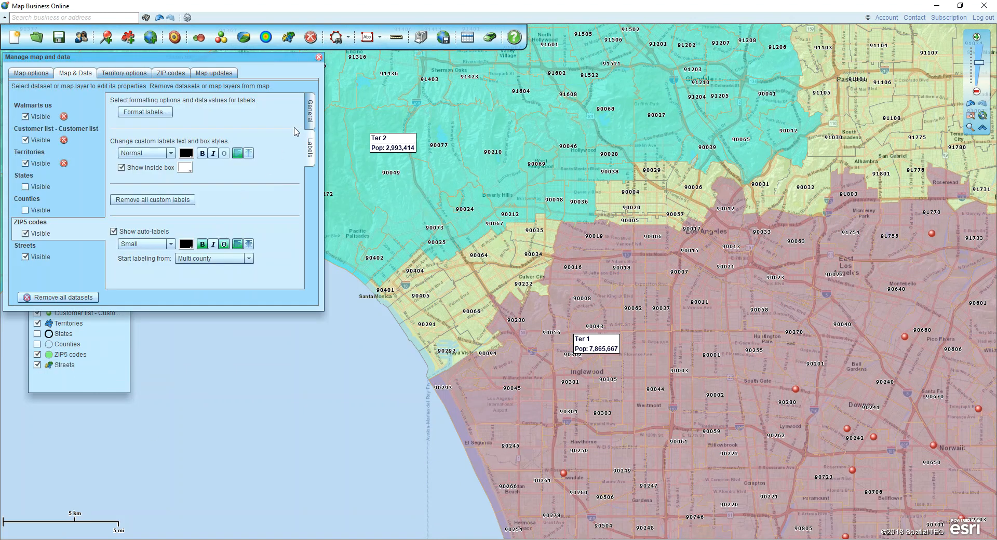
left_click(151, 113)
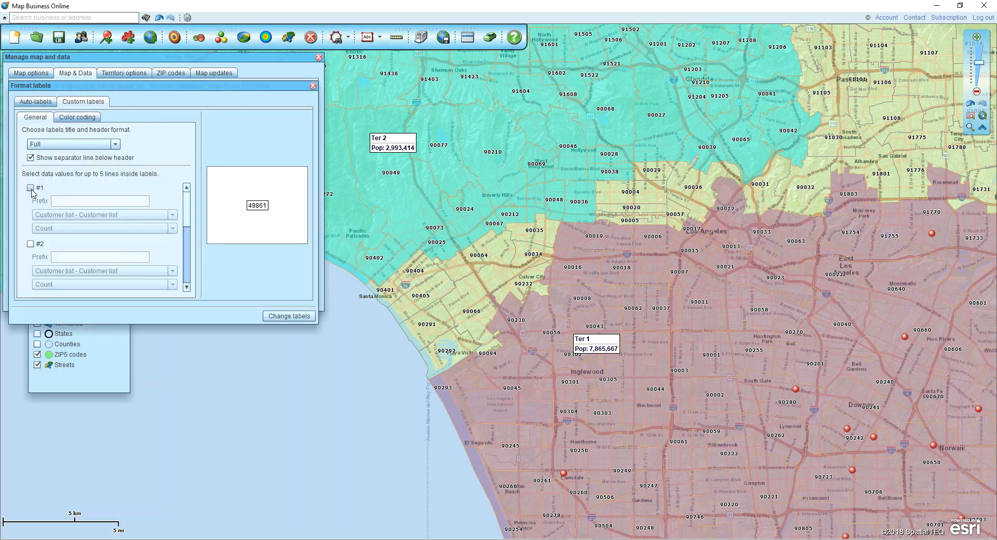
left_click(28, 110)
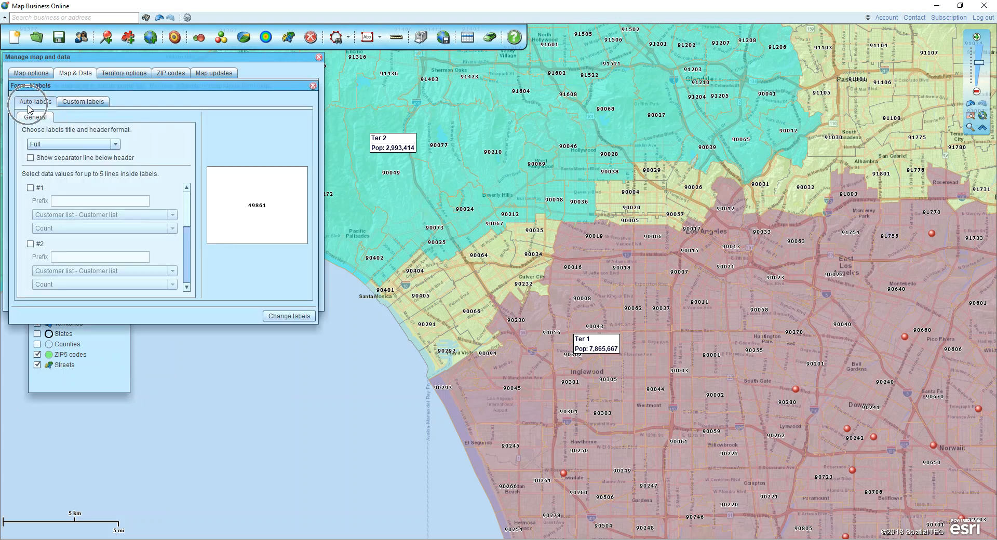
left_click(30, 187)
left_click(83, 215)
left_click(65, 242)
Give the ZIP5 auto-label population line the prefix "Pop:", apply the label changes and close the map and data settings.
left_click(72, 200)
type("Pop:")
left_click(299, 316)
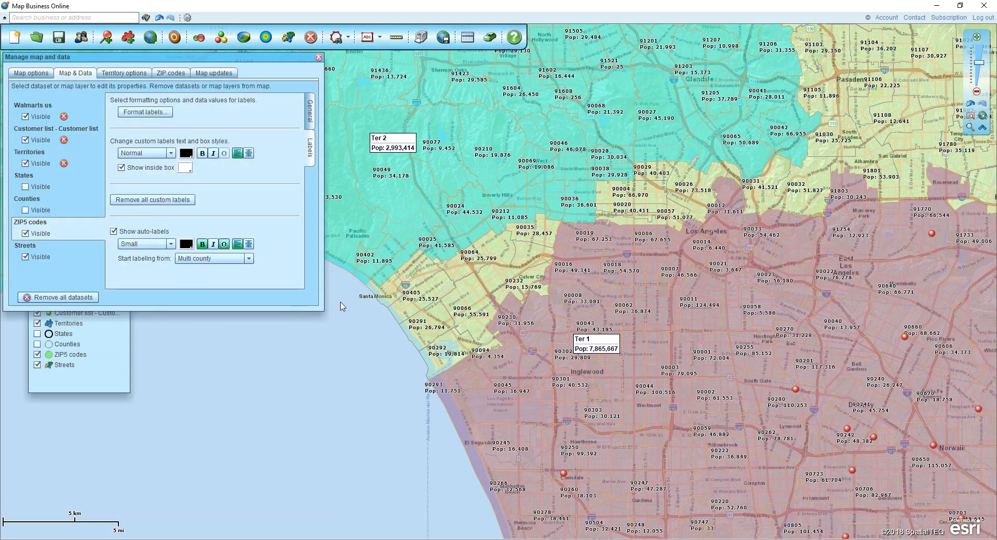
scroll(414, 278, "up", 1)
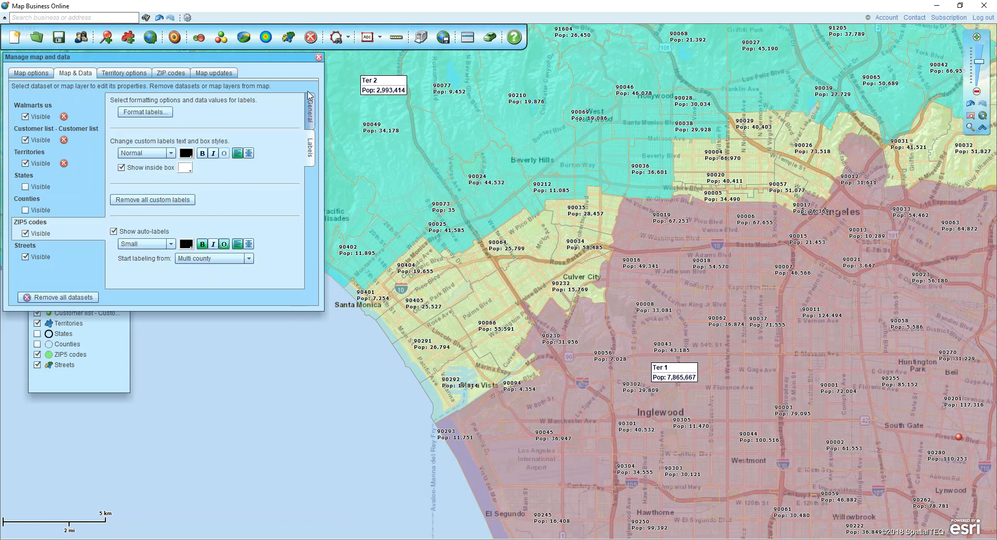
left_click(319, 57)
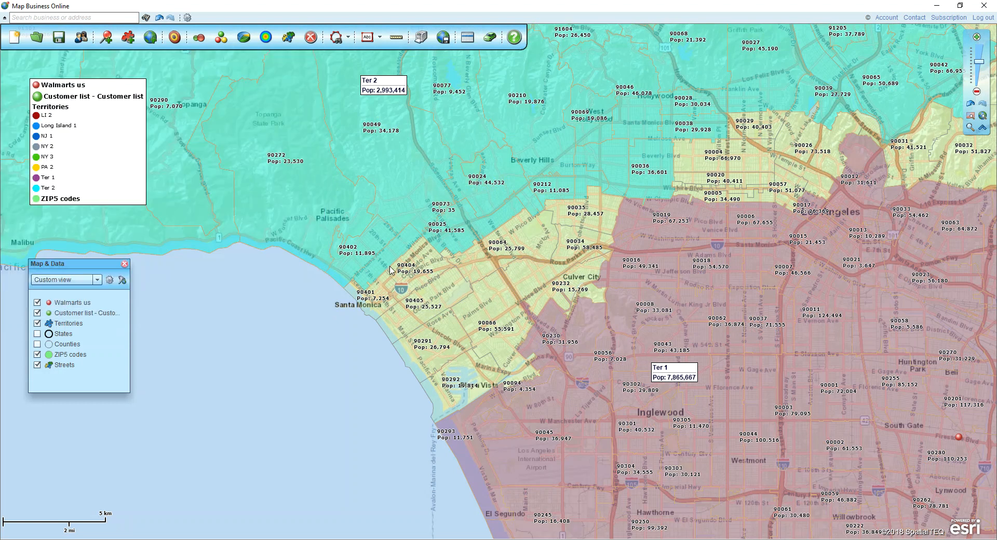
Add ZIP codes 90035, 90064, 90404, 90405, 90291, 90066, 90232 and 90292 to territory Ter 2 and close its data table.
left_click(580, 216)
left_click(542, 231, "ctrl")
left_click(434, 261, "ctrl")
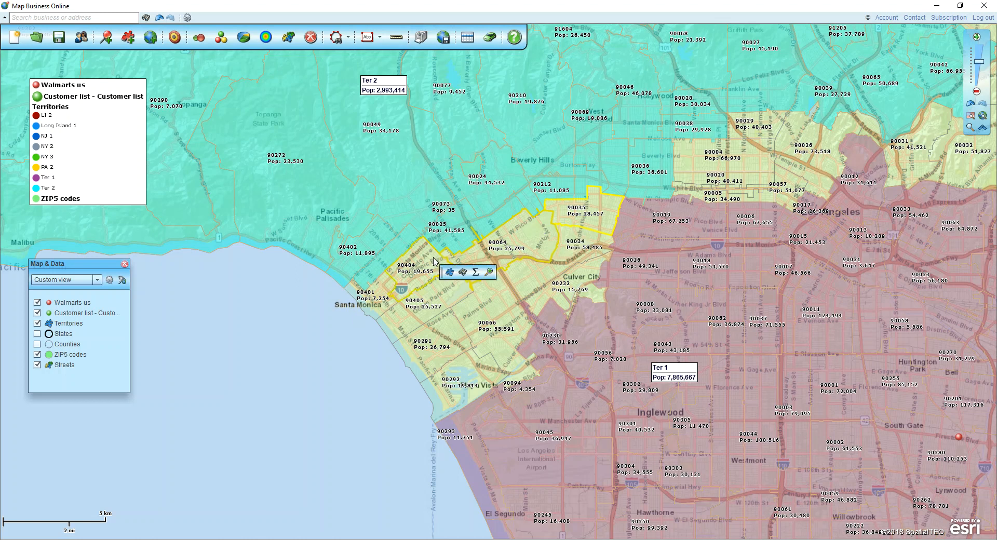
left_click(434, 304, "ctrl")
left_click(411, 354, "ctrl")
left_click(485, 312, "ctrl")
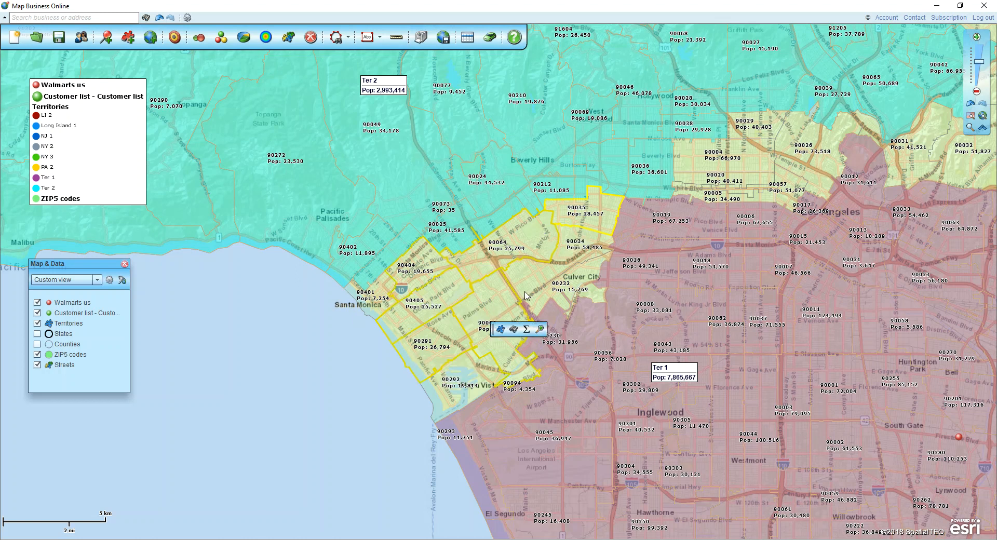
left_click(559, 283, "ctrl")
left_click(489, 367, "ctrl")
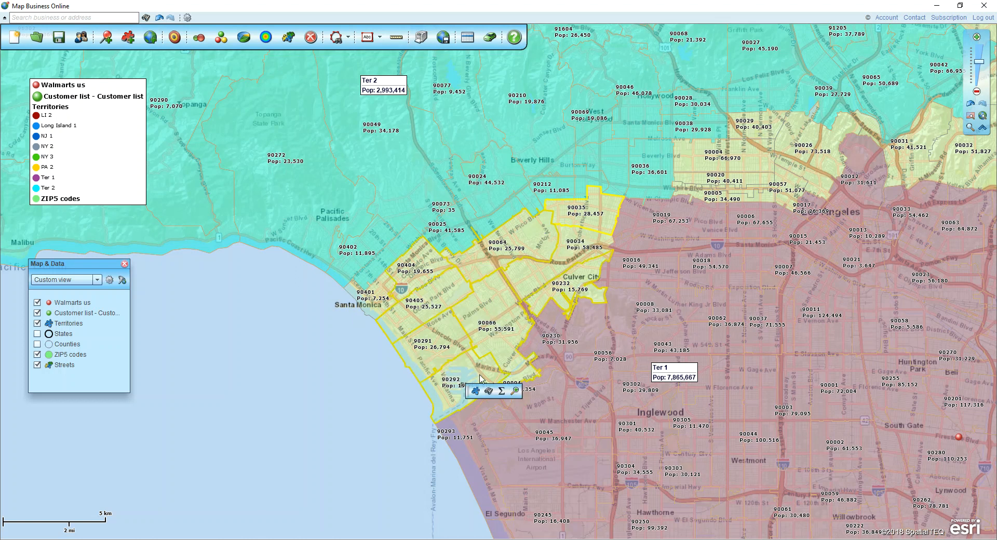
left_click(510, 370, "ctrl")
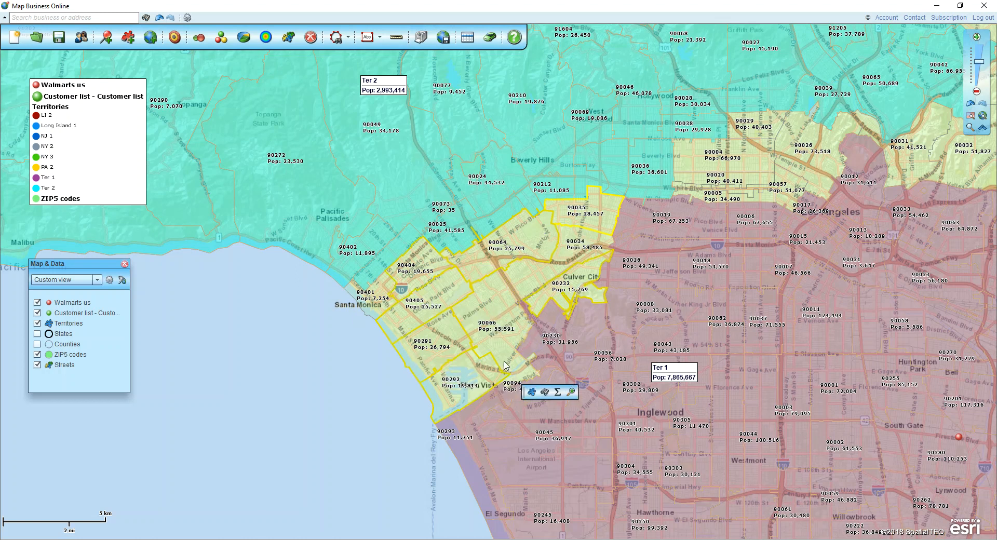
left_click(531, 392)
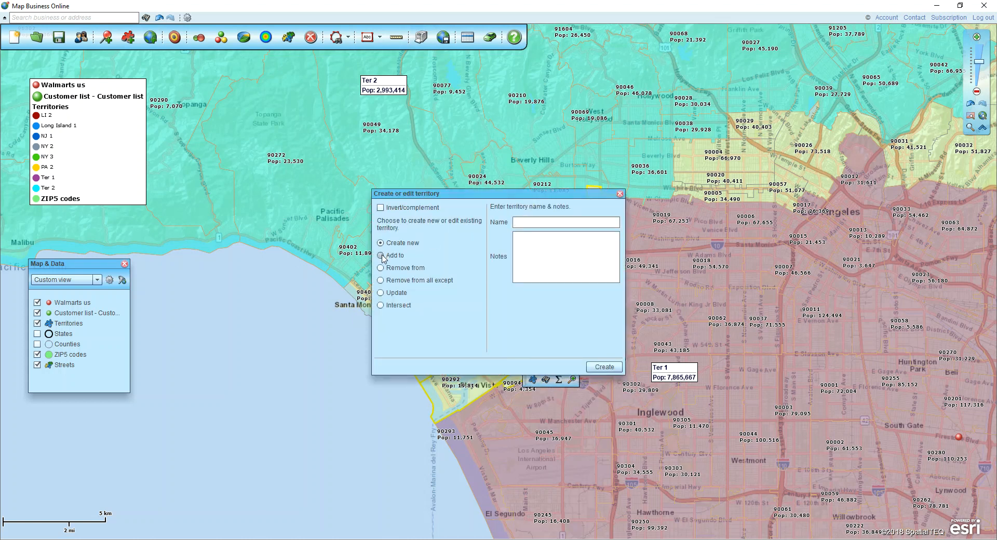
left_click(381, 254)
left_click(601, 366)
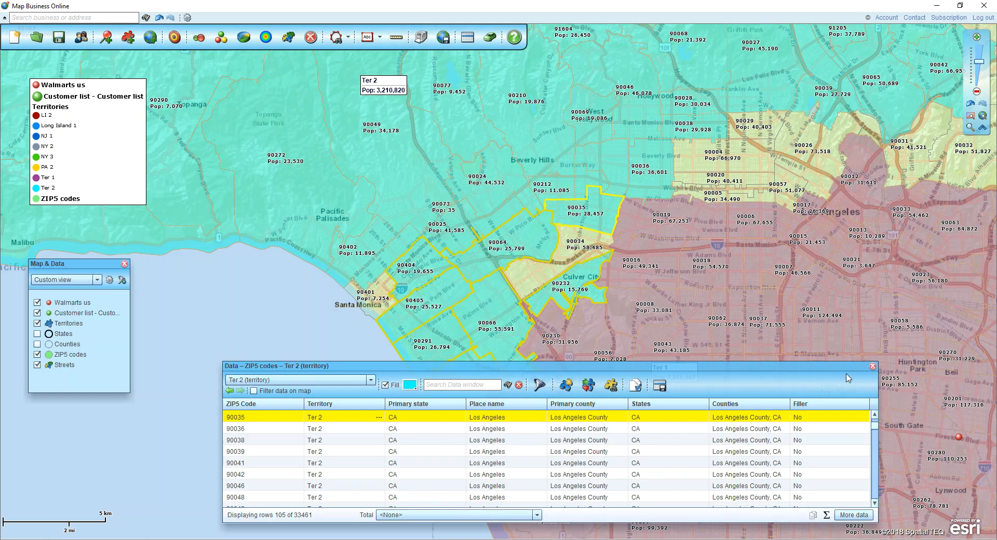
left_click(873, 366)
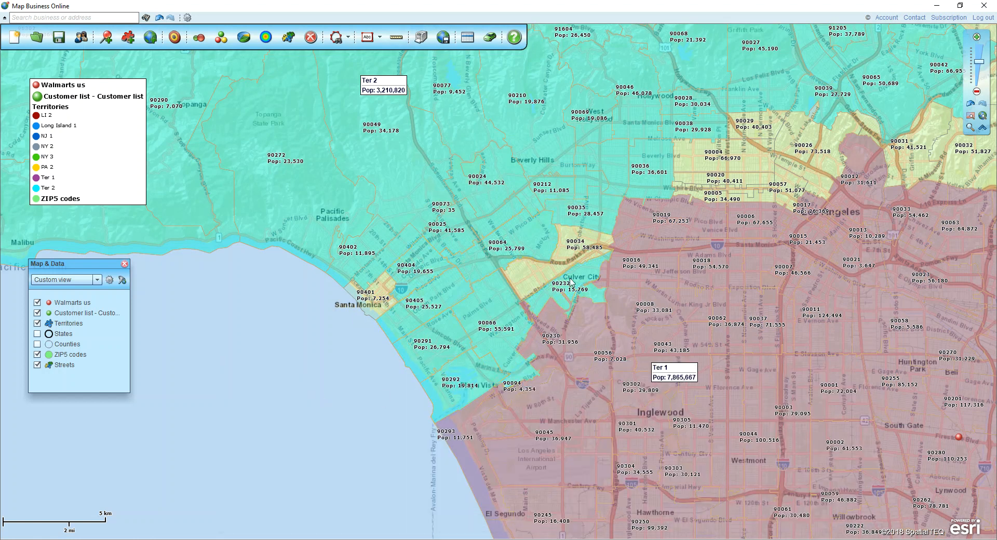
Select ZIP code 90019 on the northern edge of Ter 1 and remove it from that territory.
left_click(634, 232)
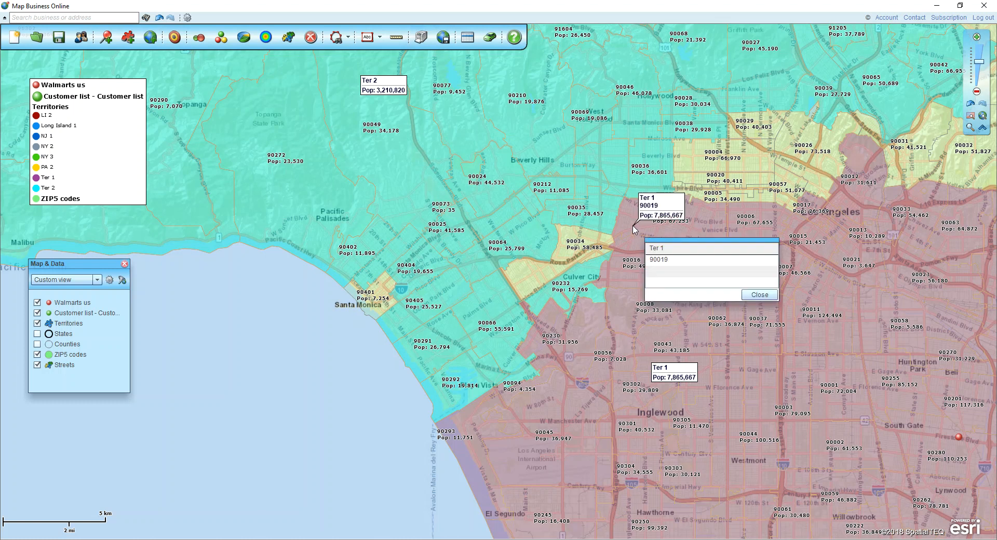
left_click(659, 260)
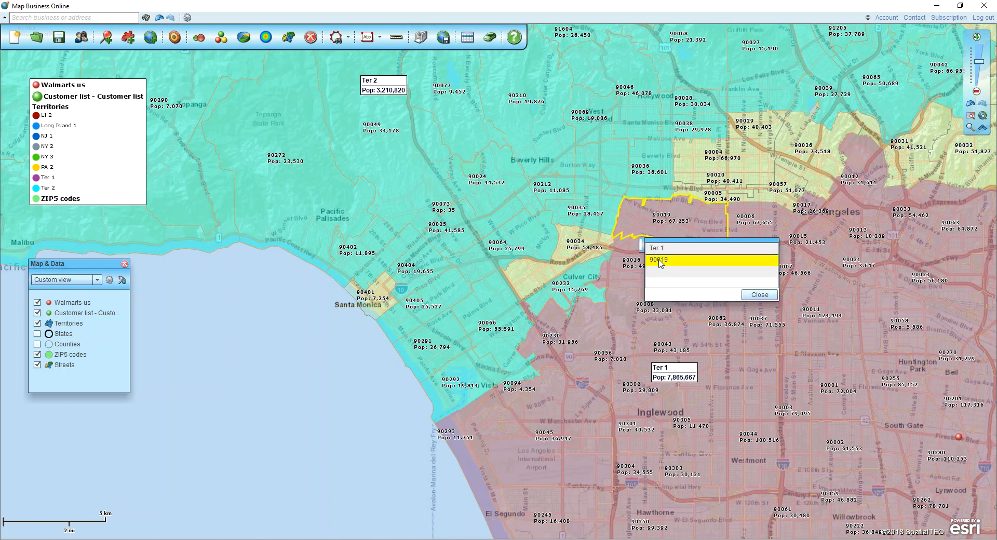
left_click(759, 295)
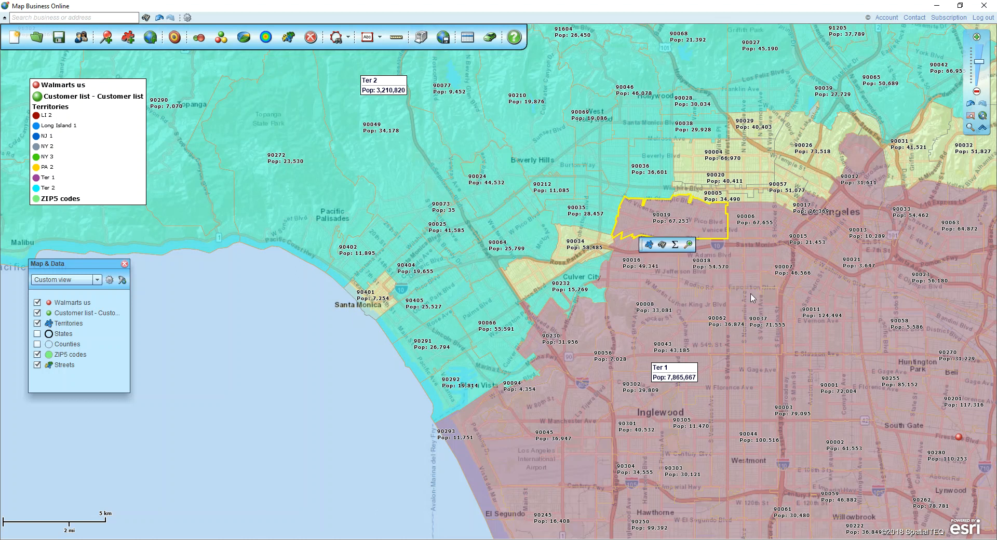
left_click(649, 245)
left_click(381, 268)
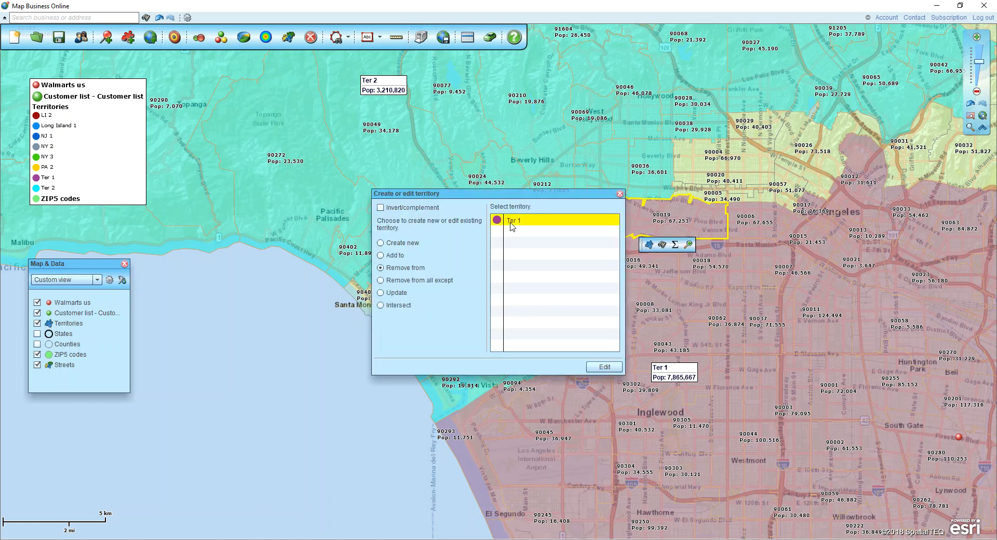
left_click(604, 367)
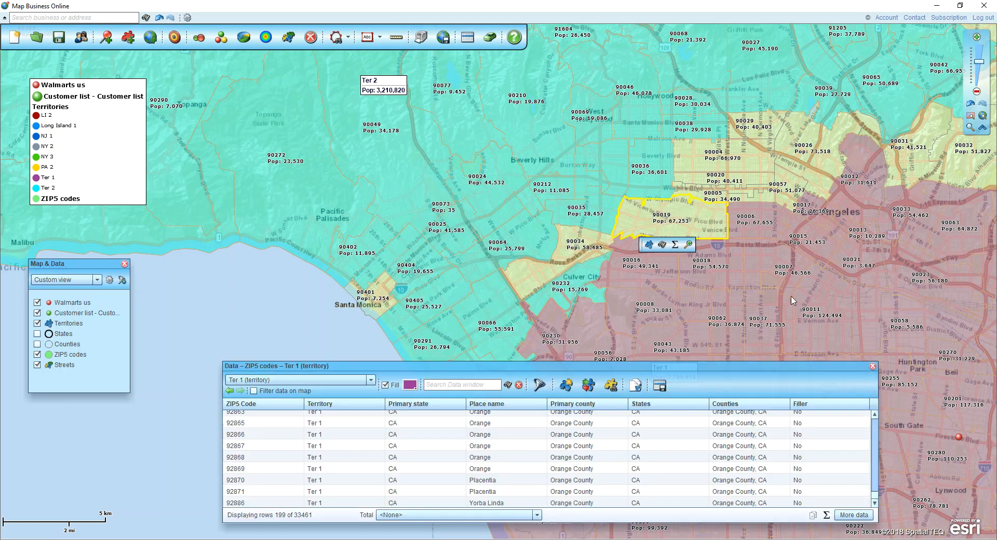
Add the selected ZIP code 90019 to territory Ter 2, close the data table and clear the selection.
left_click(649, 245)
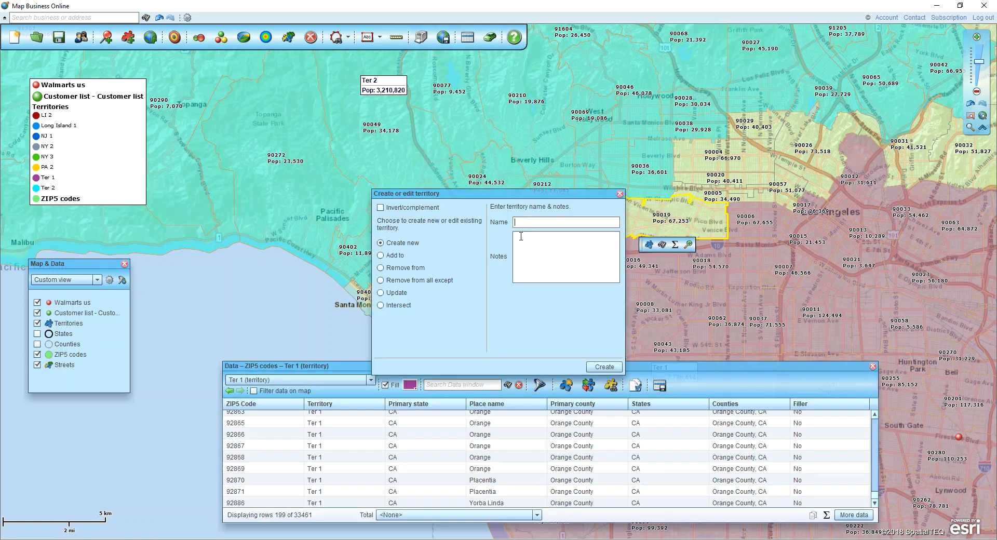
left_click(381, 254)
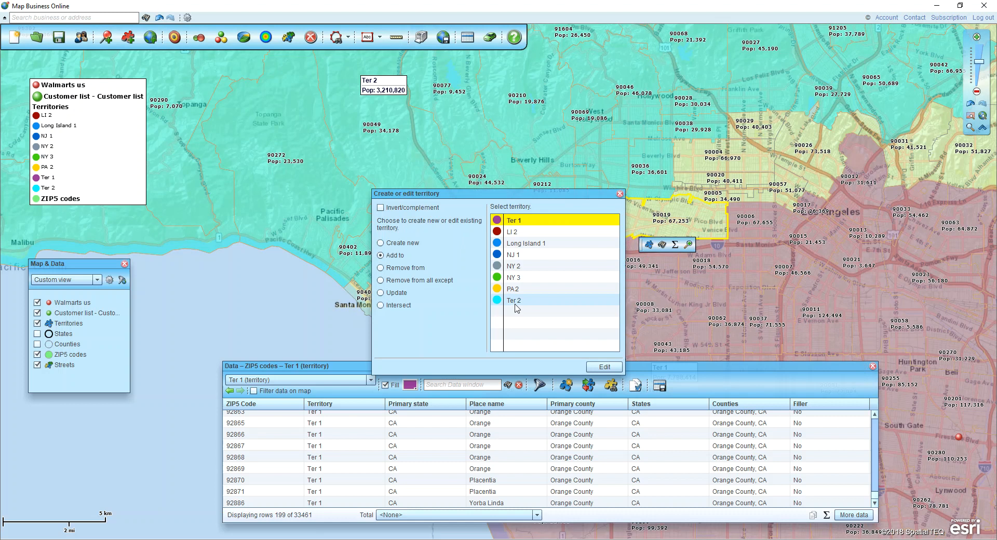
left_click(577, 300)
left_click(602, 367)
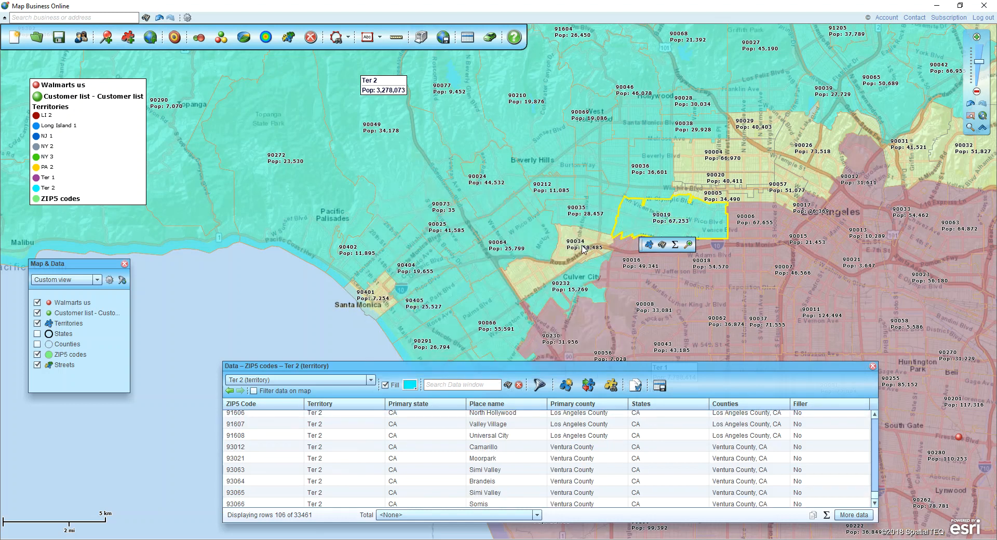
left_click(872, 366)
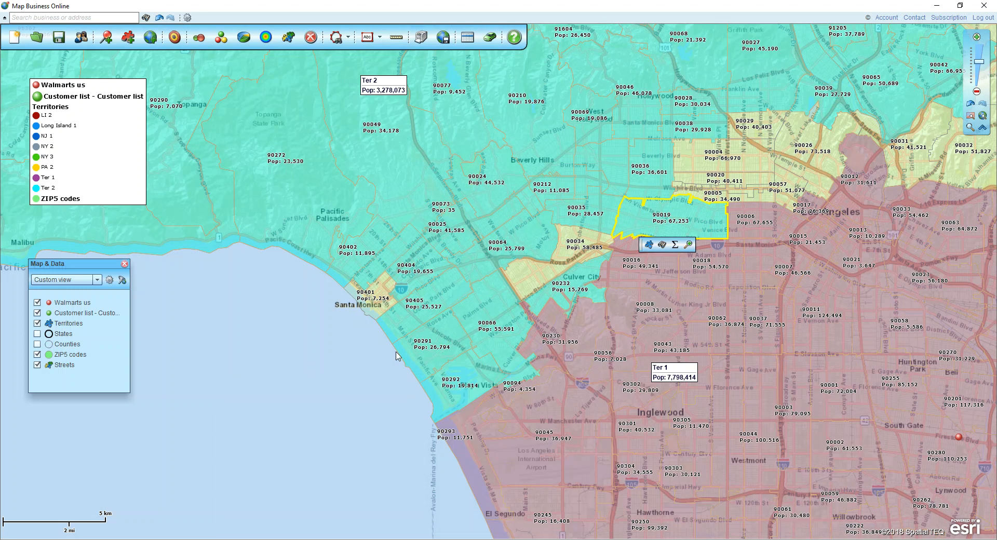
left_click(328, 346)
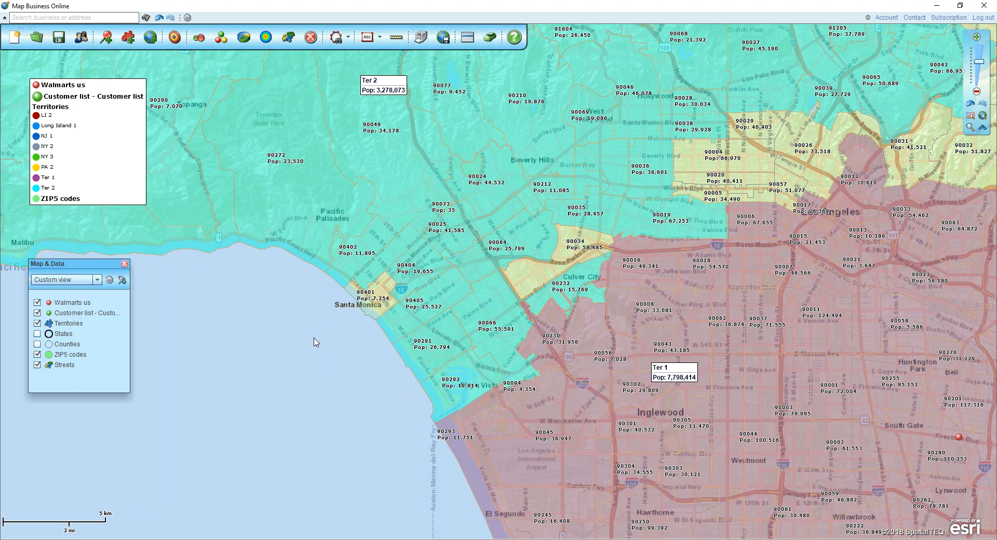